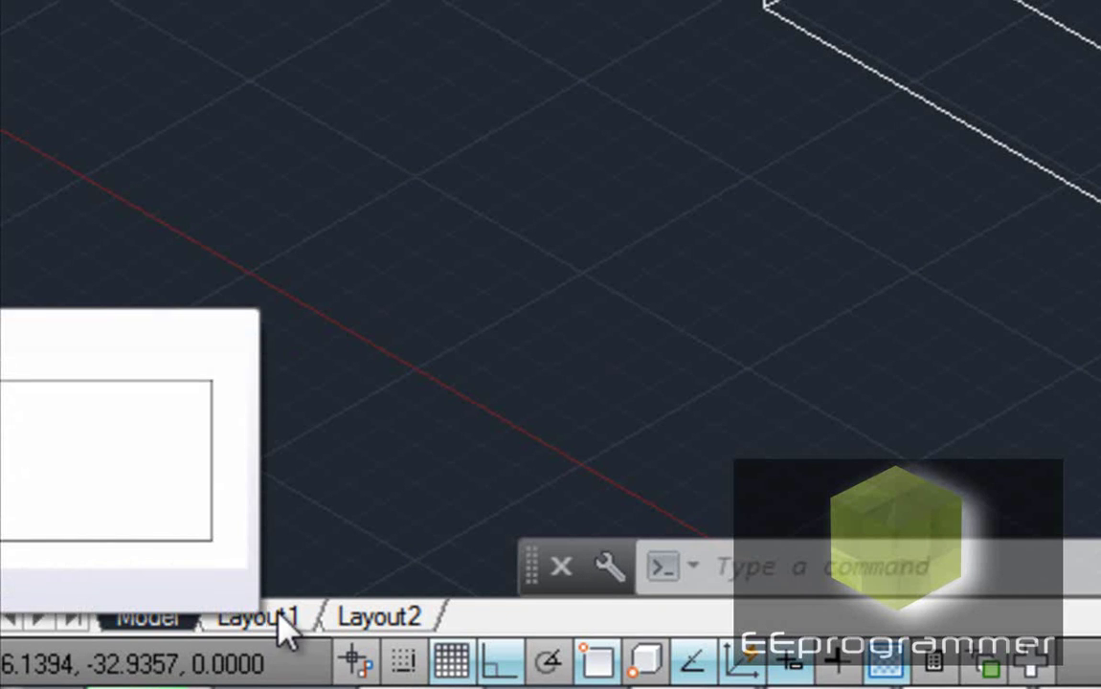
Switch Drawing1 from model space to the Layout1 paper sheet.
{"action": "left_click", "coordinate": [265, 632]}
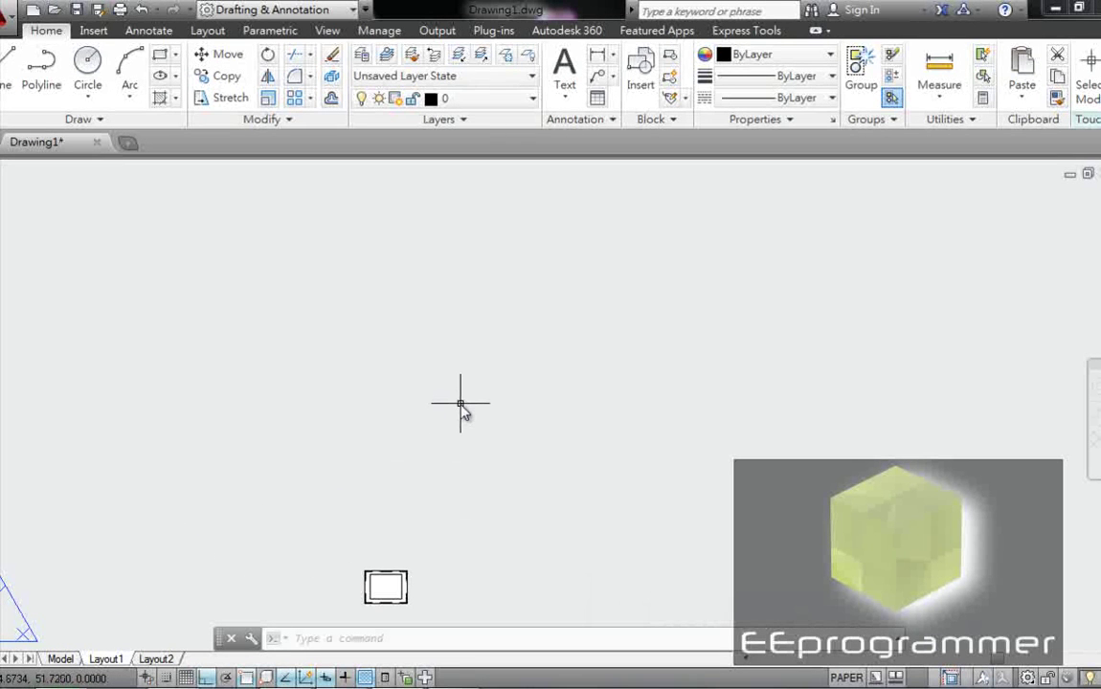
Run the VPORTS command to open the Viewports dialog on Layout1.
{"action": "type", "text": "VPO"}
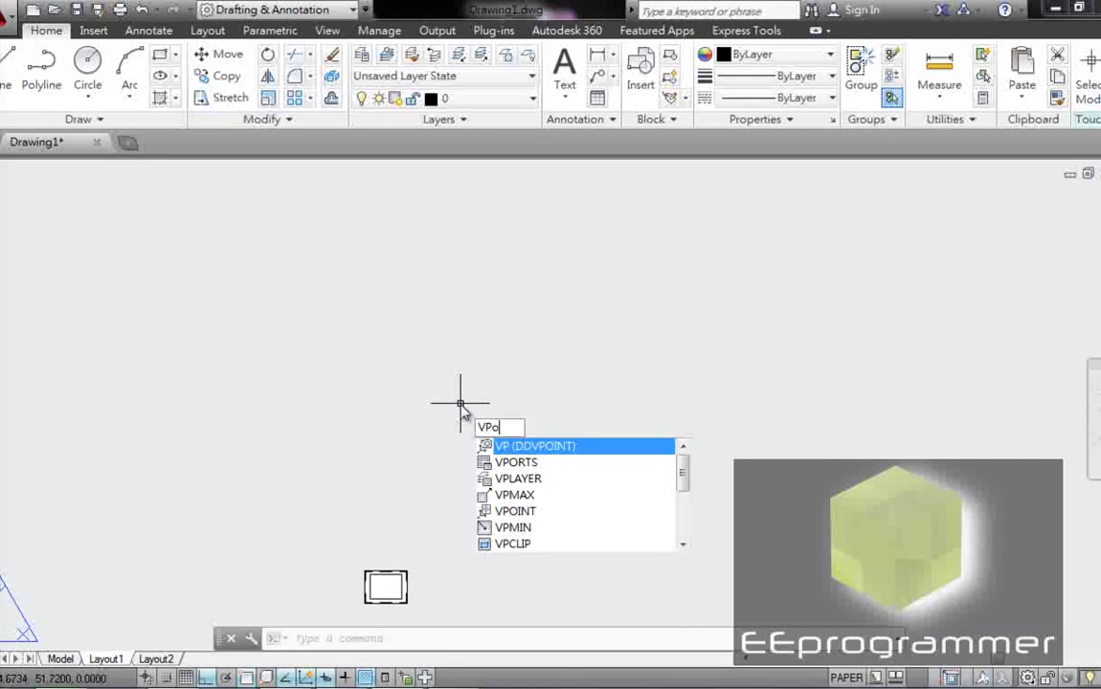
{"action": "type", "text": "RTS"}
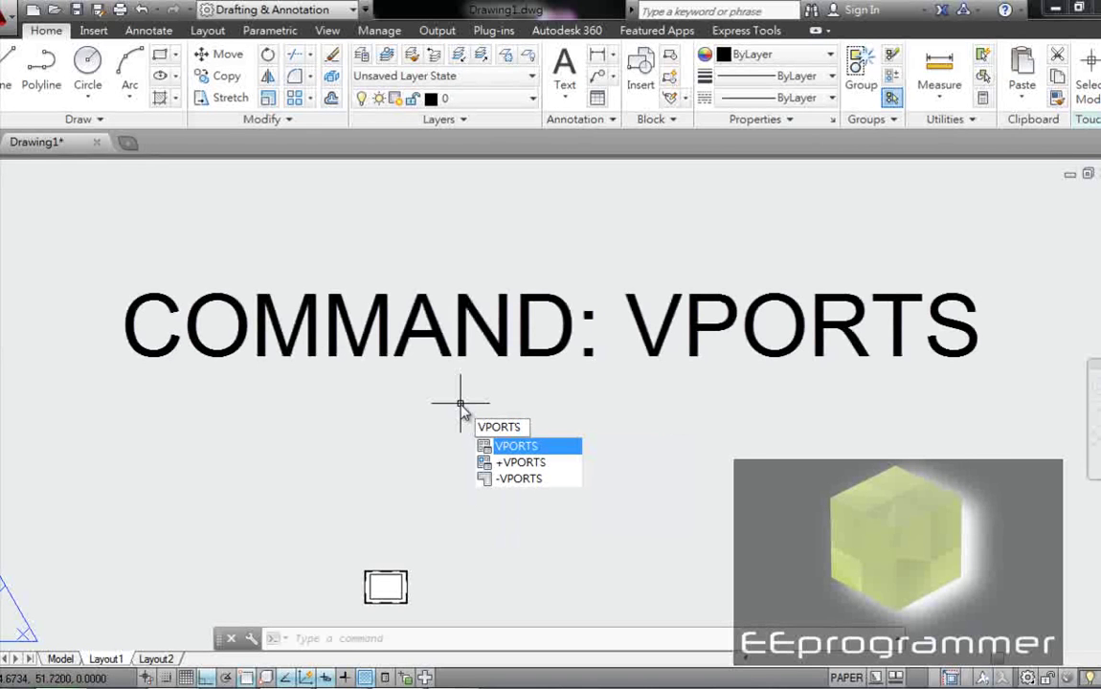
{"action": "key", "text": "Return"}
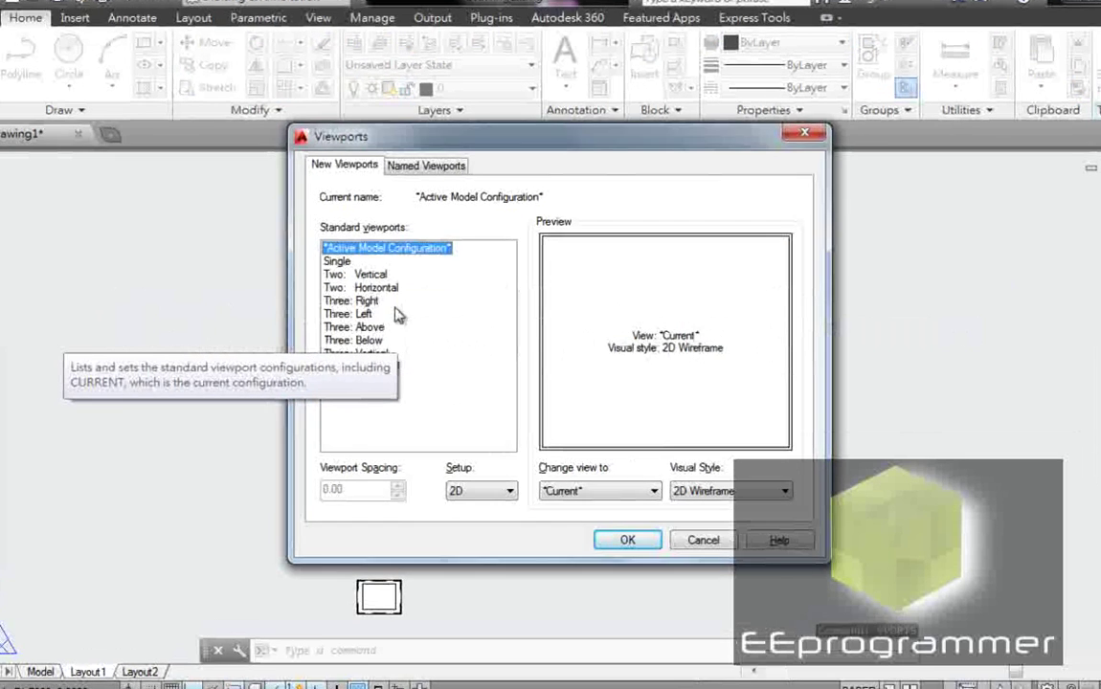
Preview the two-viewport, three-viewport and other standard arrangements in the Viewports dialog.
{"action": "left_click", "coordinate": [362, 274]}
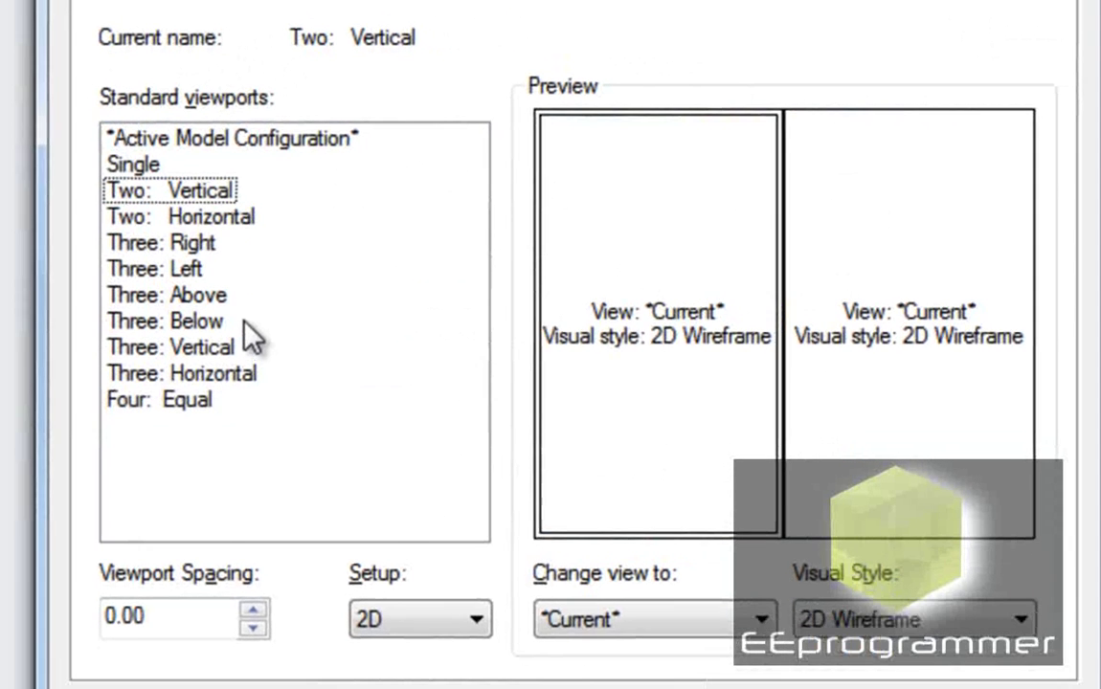
{"action": "left_click", "coordinate": [174, 269]}
{"action": "left_click", "coordinate": [182, 216]}
{"action": "left_click", "coordinate": [187, 294]}
{"action": "left_click", "coordinate": [208, 346]}
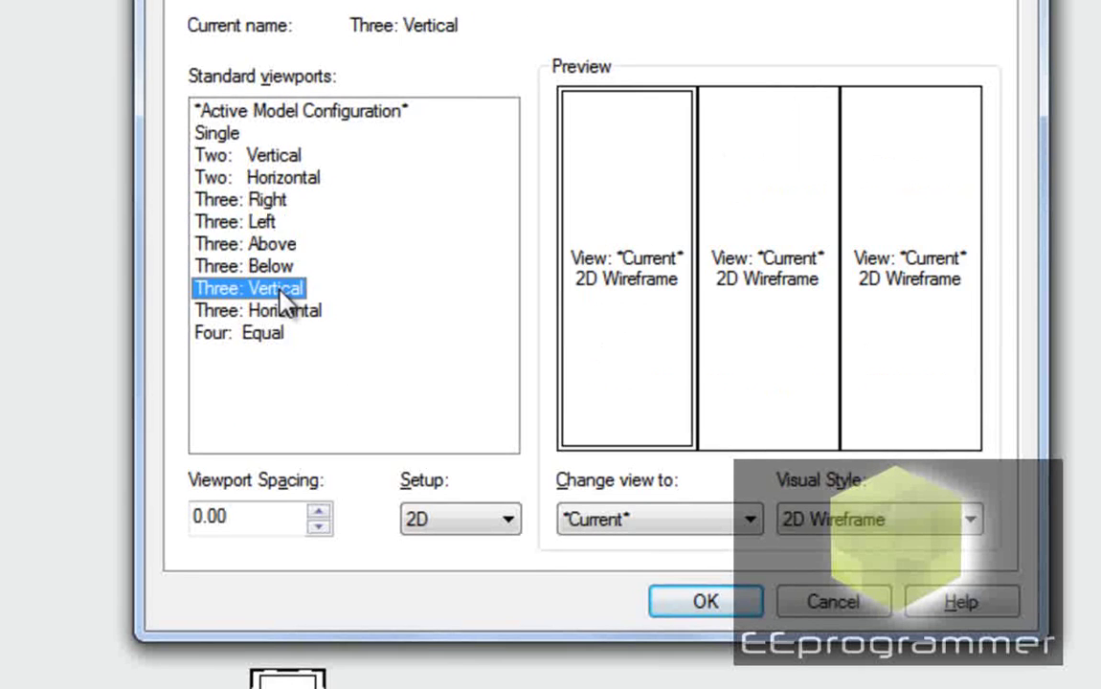
Choose a Single viewport with 3D setup, Current view and the Sketchy visual style.
{"action": "left_click", "coordinate": [222, 134]}
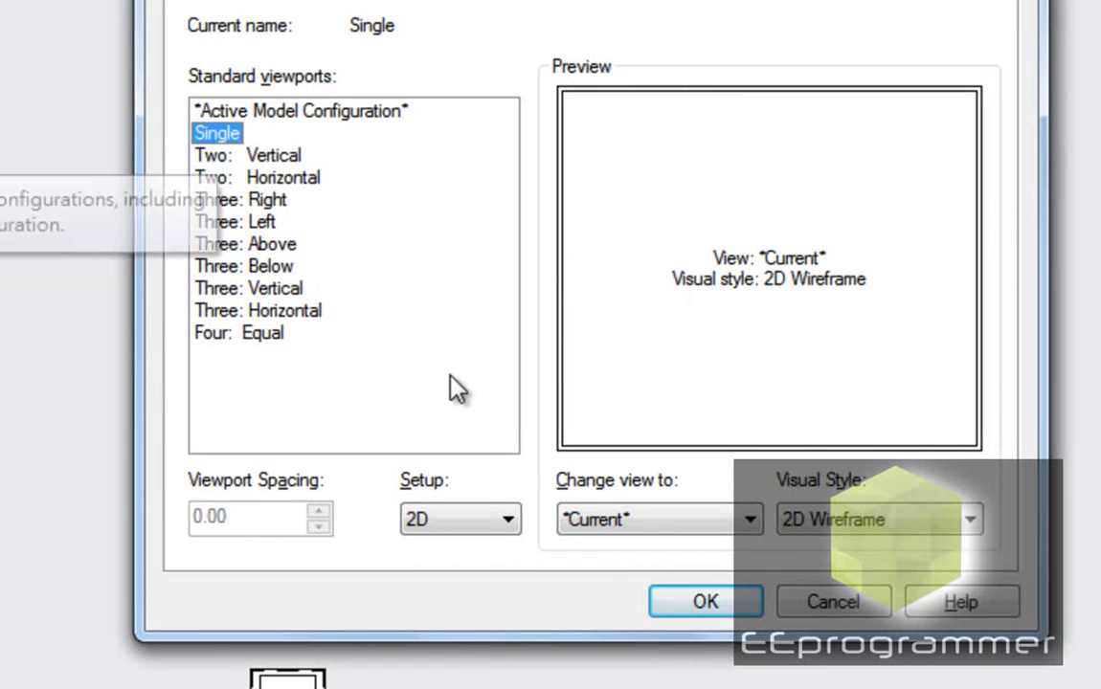
{"action": "left_click", "coordinate": [469, 522]}
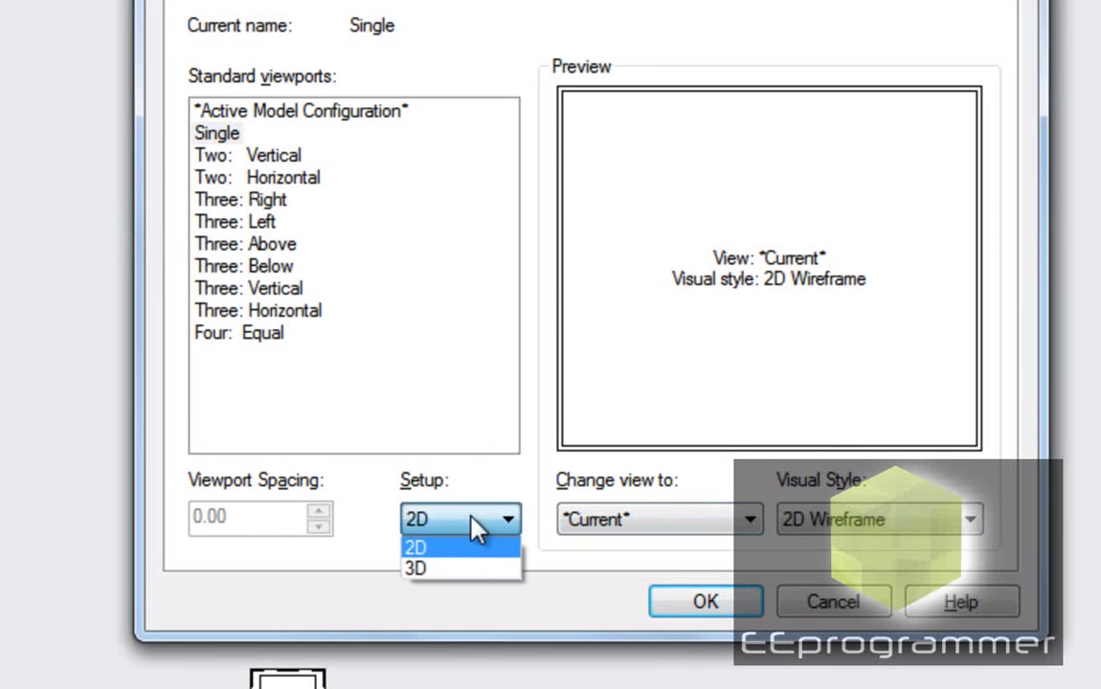
{"action": "left_click", "coordinate": [475, 570]}
{"action": "left_click", "coordinate": [657, 515]}
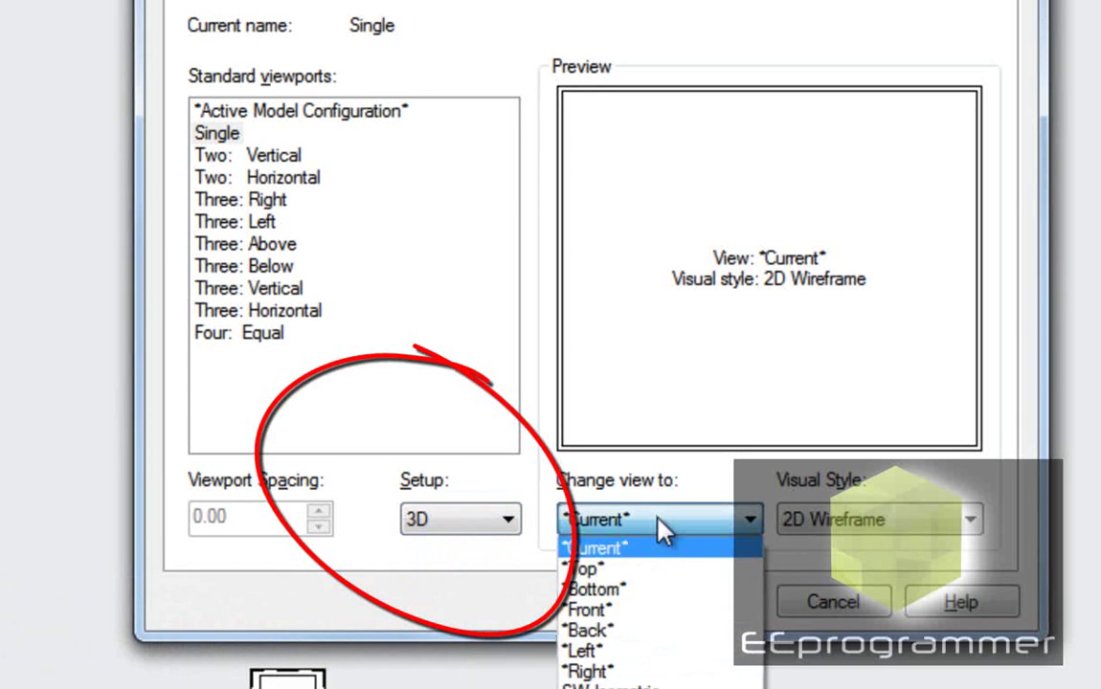
{"action": "left_click", "coordinate": [665, 527]}
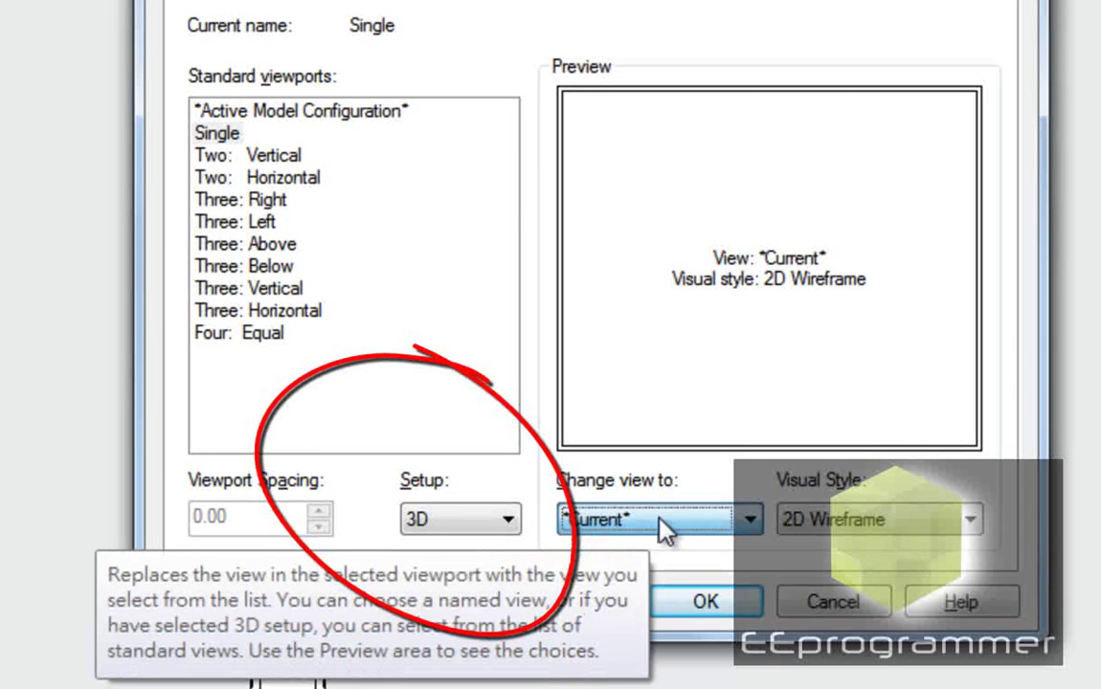
{"action": "left_click", "coordinate": [847, 530]}
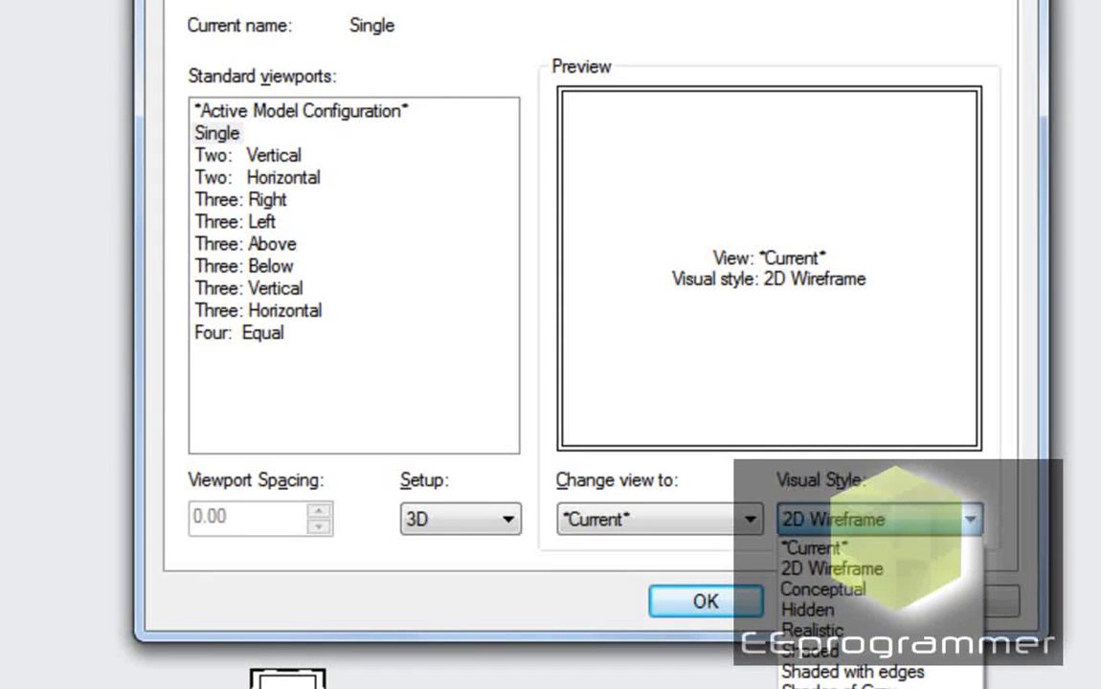
{"action": "key", "text": "Return"}
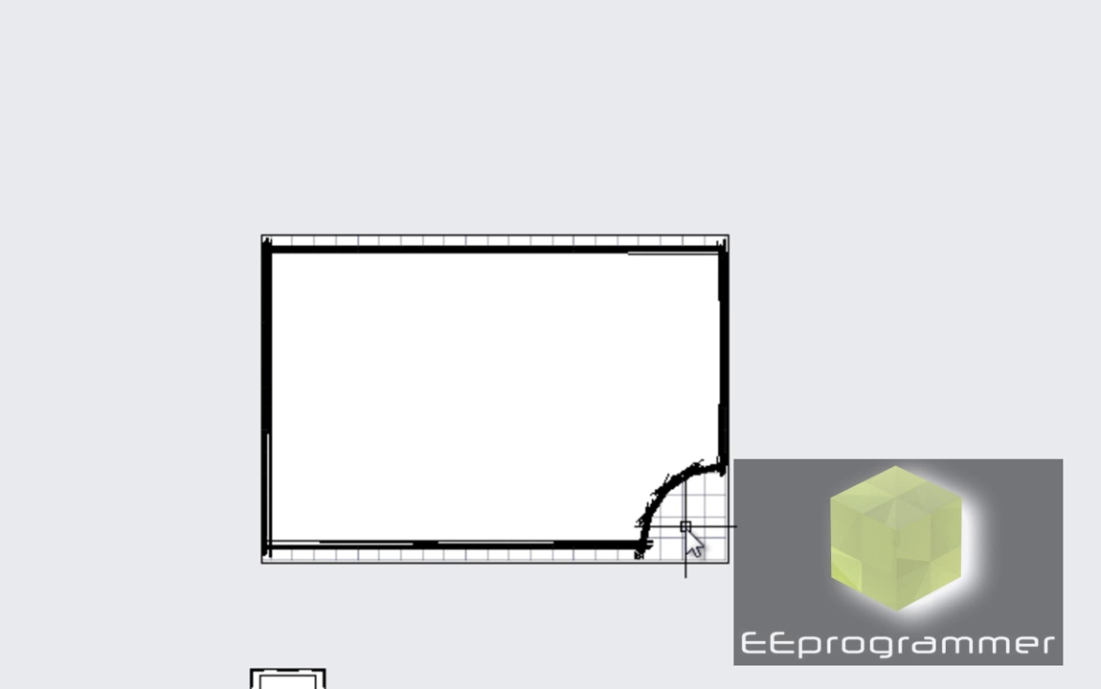
Select the new Sketchy viewport's frame, then clear the selection.
{"action": "left_click", "coordinate": [727, 555]}
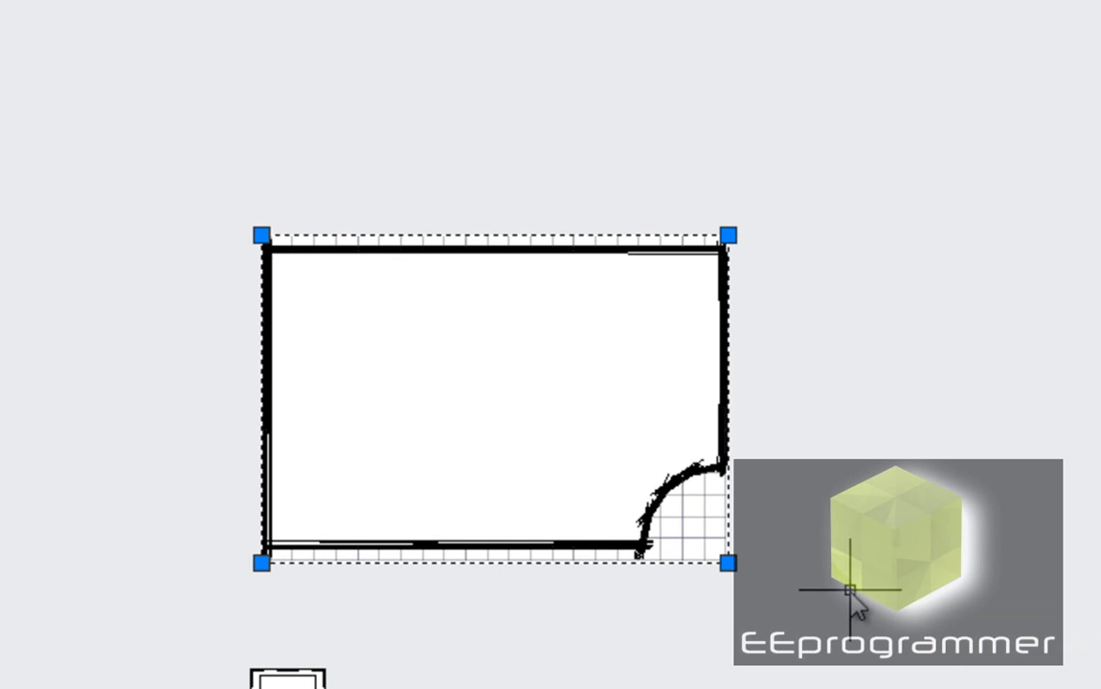
{"action": "key", "text": "Escape"}
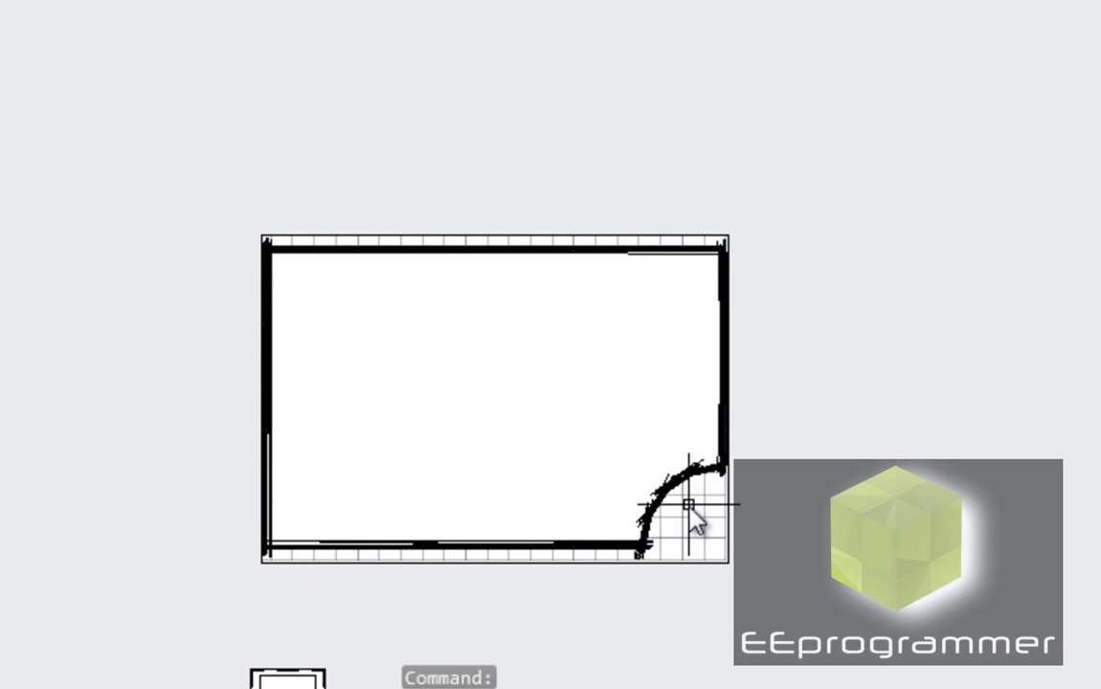
Pan and zoom the slab in the Sketchy viewport, then orbit it to show its thickness.
{"action": "key", "text": "Escape"}
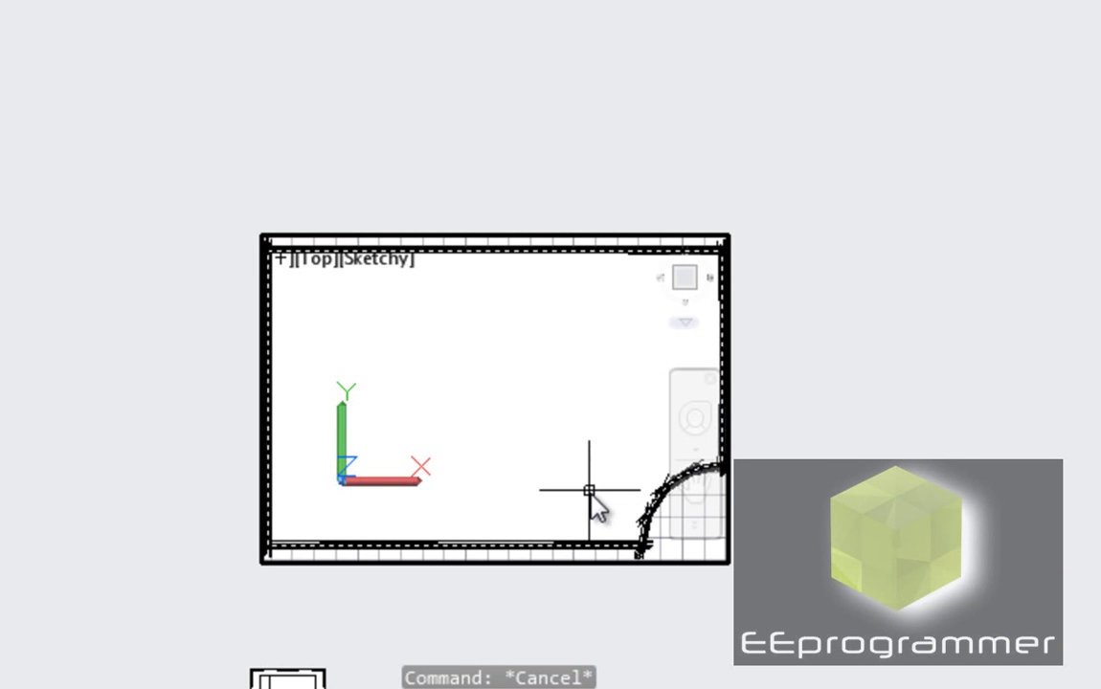
{"action": "middle_click_drag", "start_coordinate": [591, 505], "coordinate": [521, 422]}
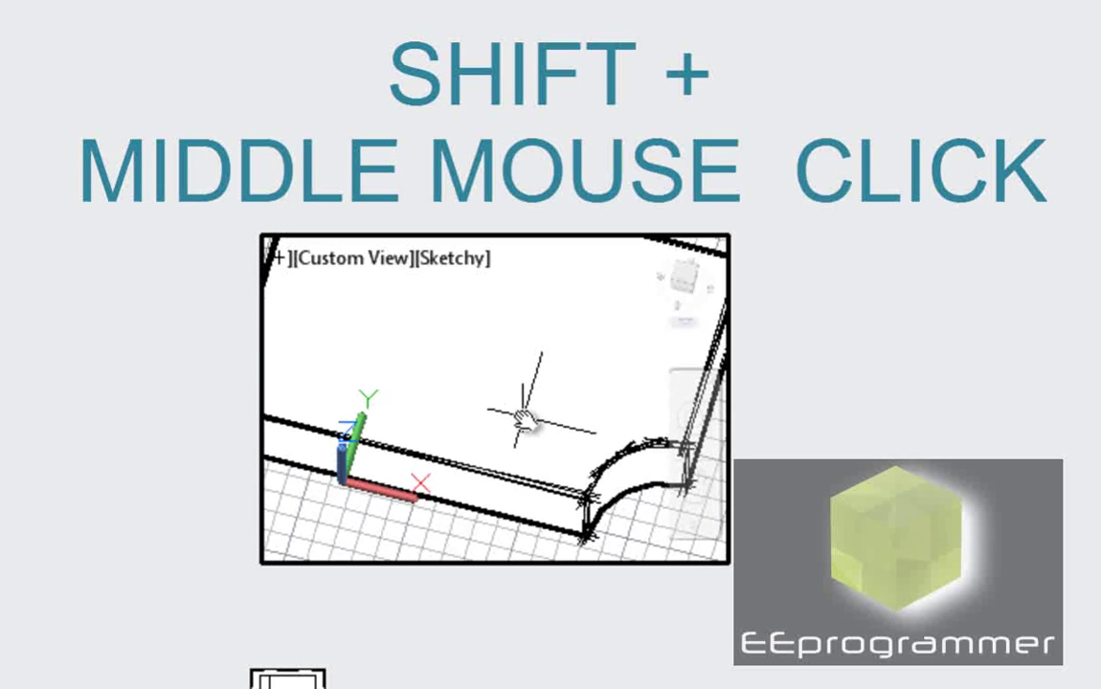
{"action": "scroll", "coordinate": [521, 383], "scroll_direction": "down", "scroll_amount": 3}
{"action": "middle_click_drag", "start_coordinate": [528, 423], "coordinate": [533, 460]}
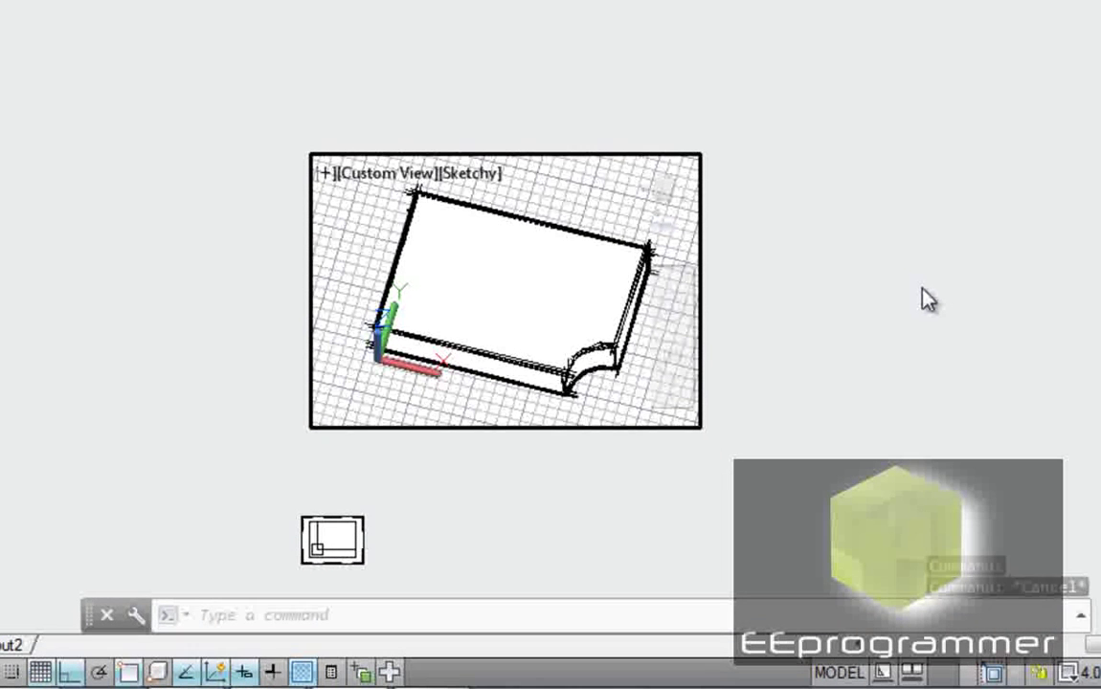
Rerun VPORTS, set the visual style to Shades of Gray and confirm.
{"action": "type", "text": "vports"}
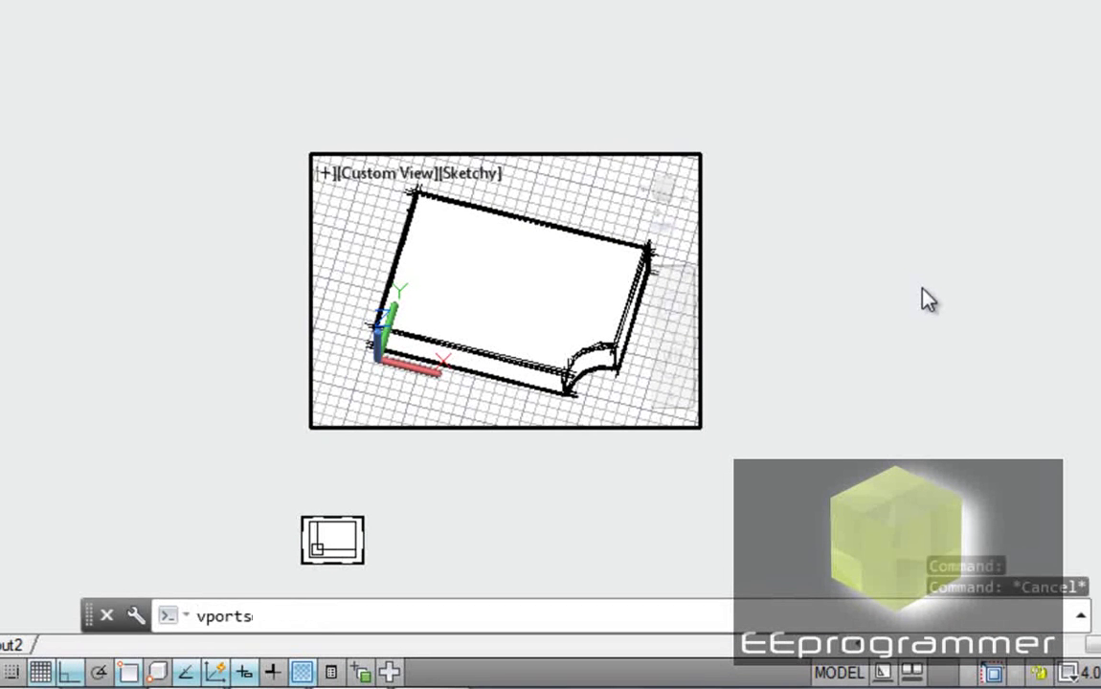
{"action": "key", "text": "Return"}
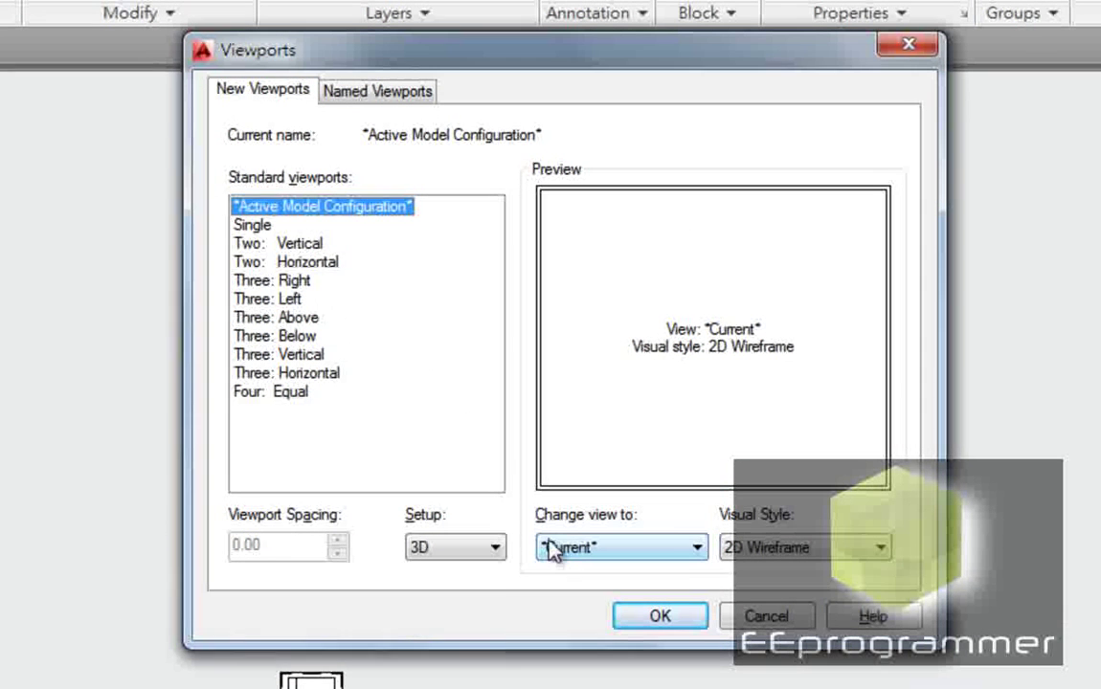
{"action": "left_click", "coordinate": [781, 550]}
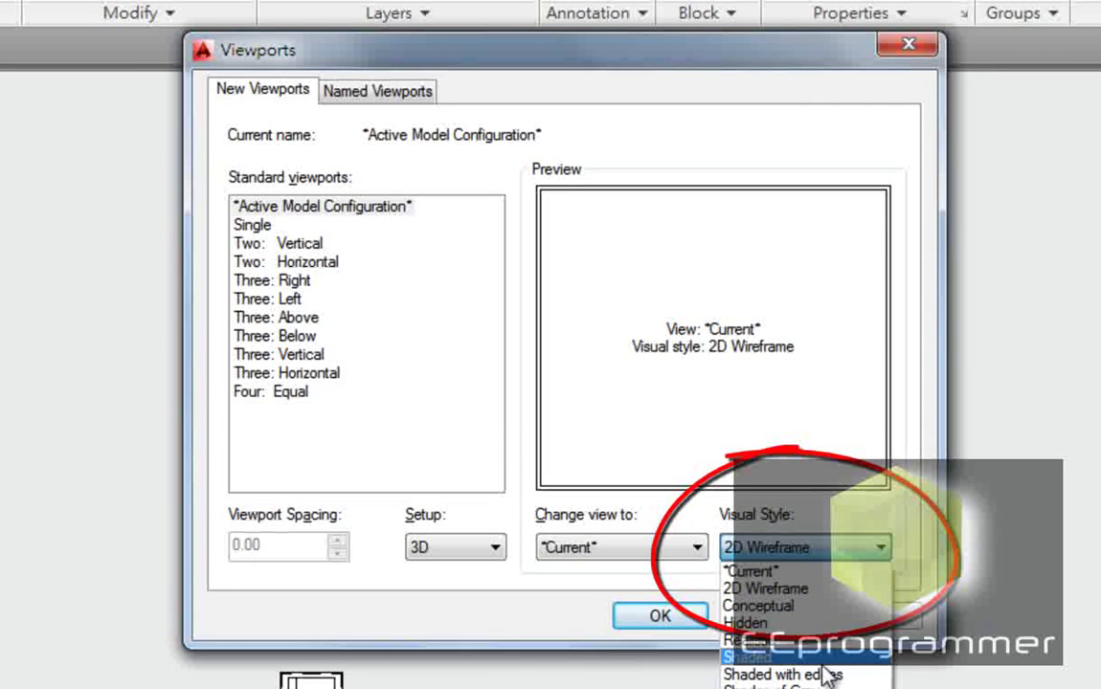
{"action": "left_click", "coordinate": [766, 686]}
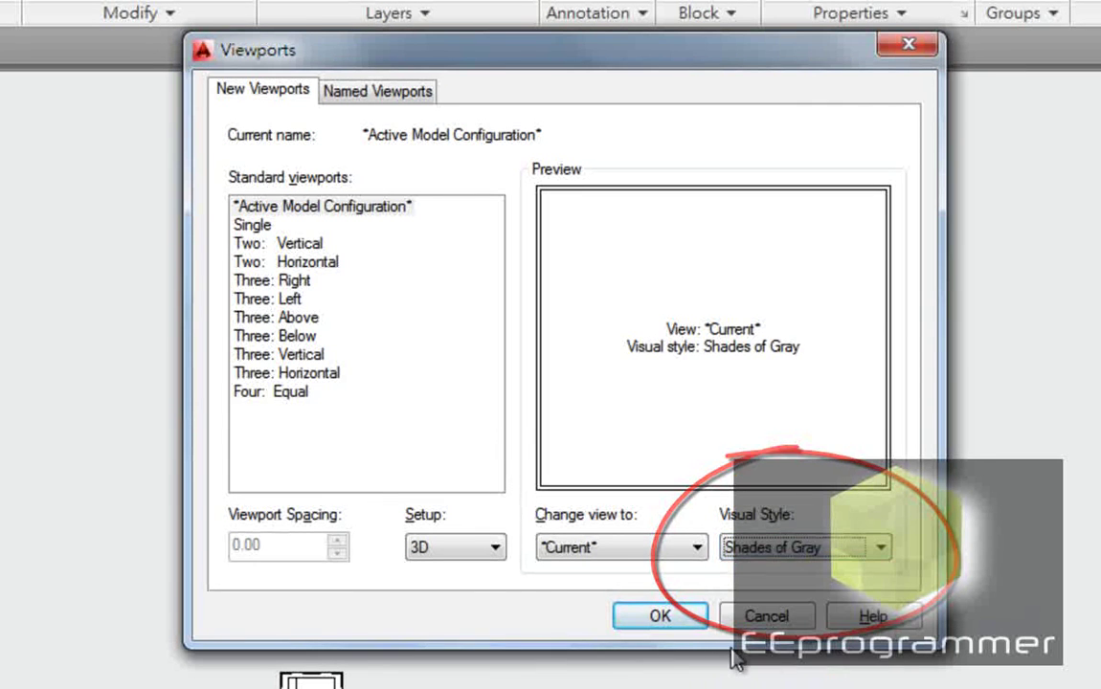
{"action": "left_click", "coordinate": [679, 620]}
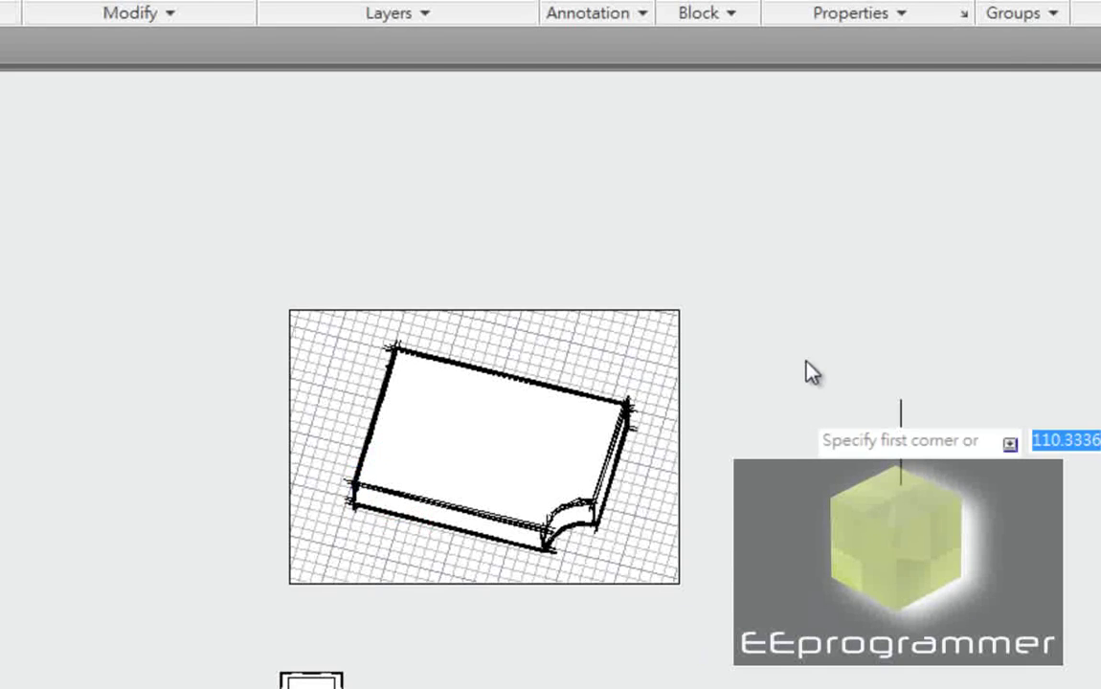
Draw the SE Isometric Shades of Gray viewport to the right of the Sketchy one.
{"action": "middle_click_drag", "start_coordinate": [678, 386], "coordinate": [560, 393]}
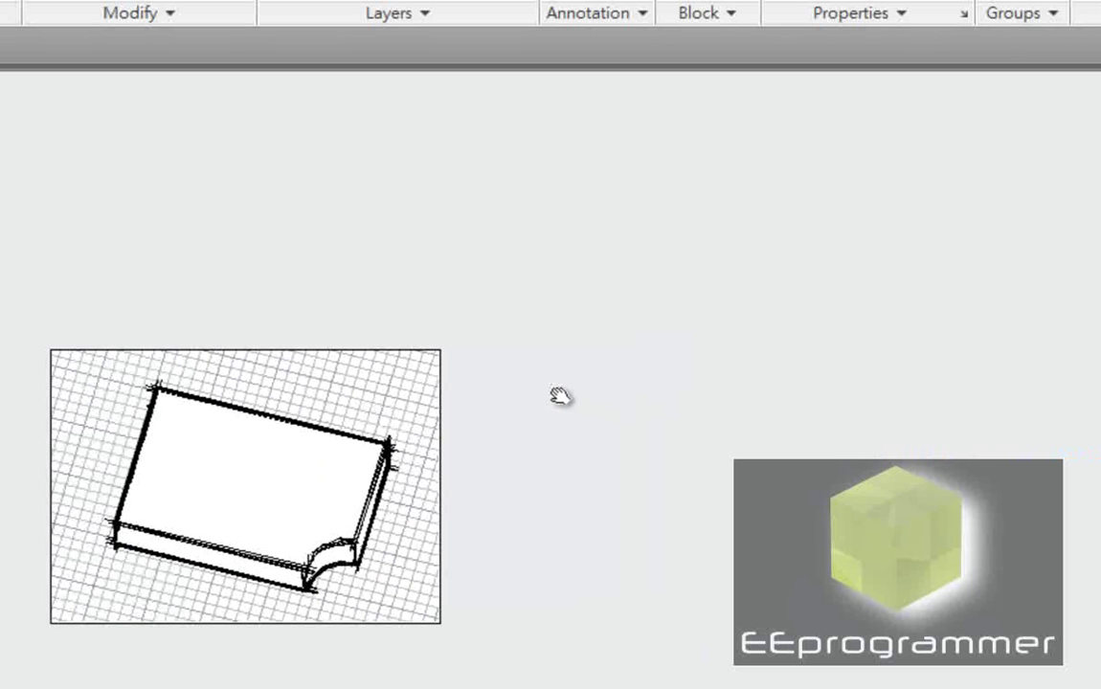
{"action": "left_click", "coordinate": [495, 353]}
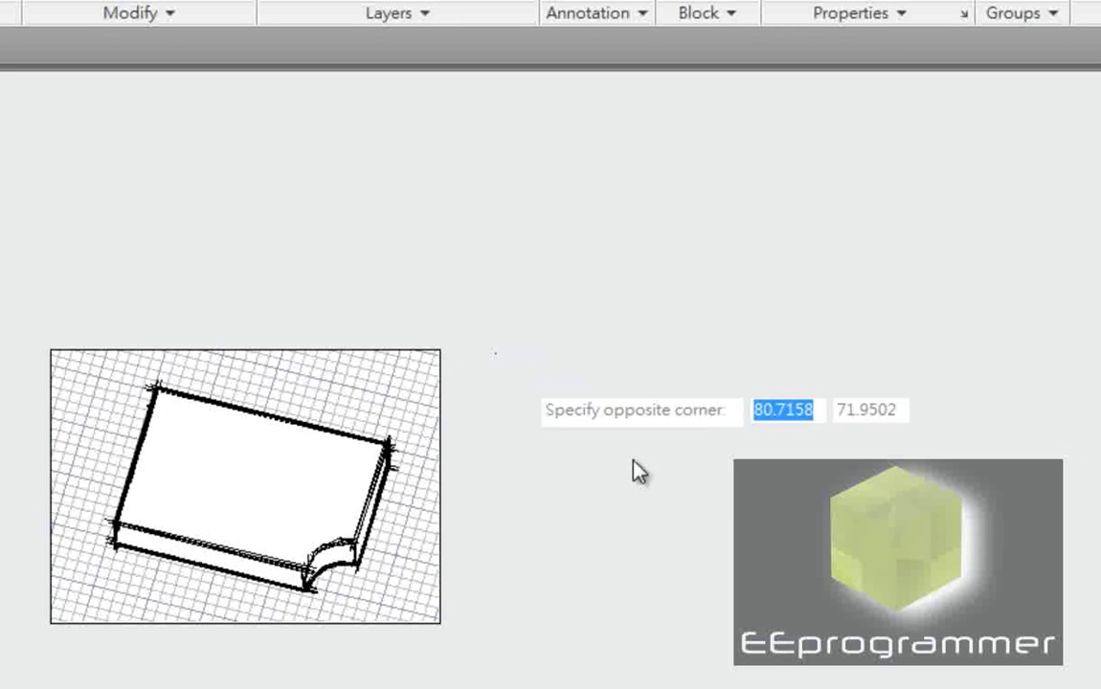
{"action": "left_click", "coordinate": [885, 607]}
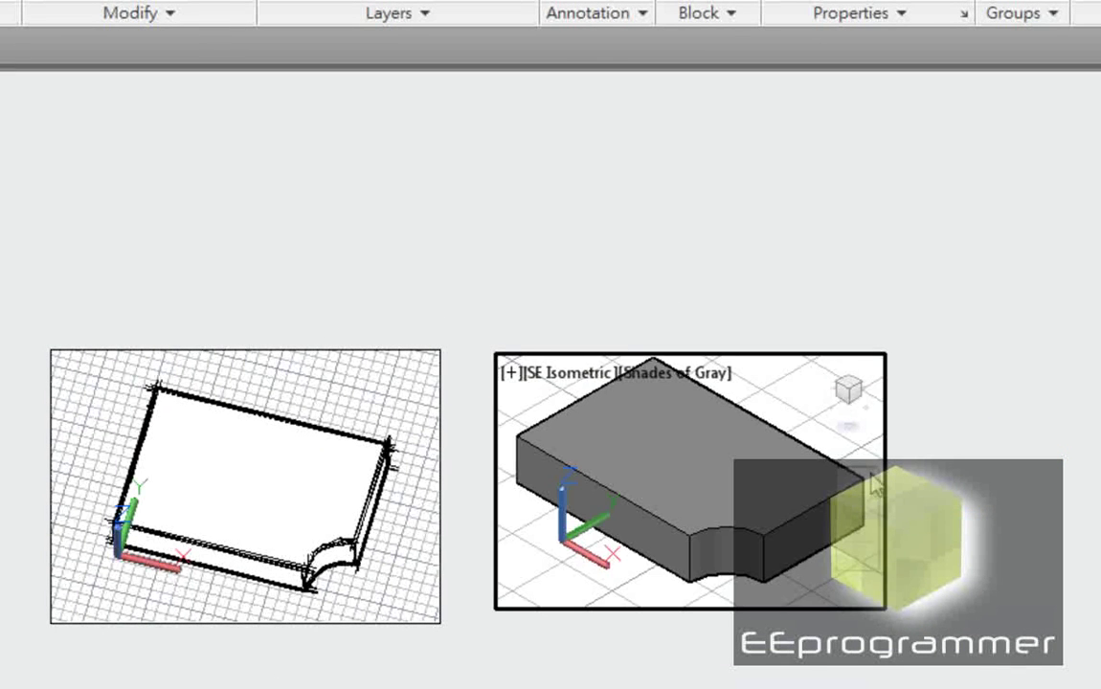
{"action": "key", "text": "Return"}
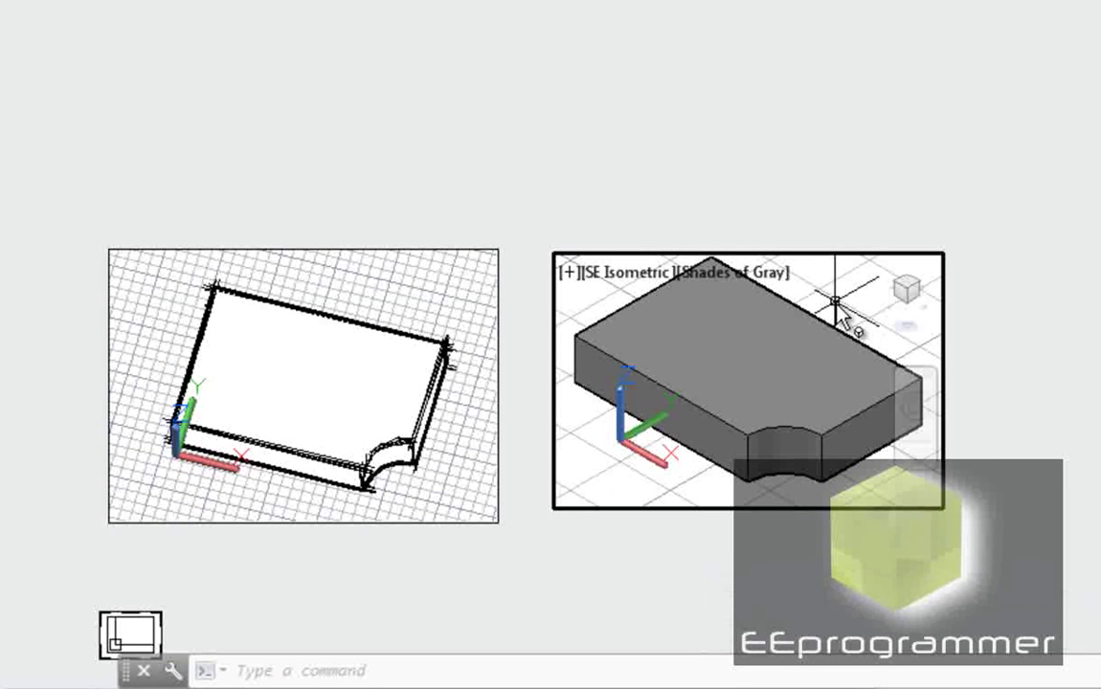
Orbit the gray slab in the right viewport to a near top-down angle, then re-enter that viewport.
{"action": "mouse_move", "coordinate": [836, 302]}
{"action": "middle_mouse_down"}
{"action": "mouse_move", "coordinate": [842, 287]}
{"action": "mouse_move", "coordinate": [841, 300]}
{"action": "middle_mouse_up"}
{"action": "left_click", "coordinate": [840, 300]}
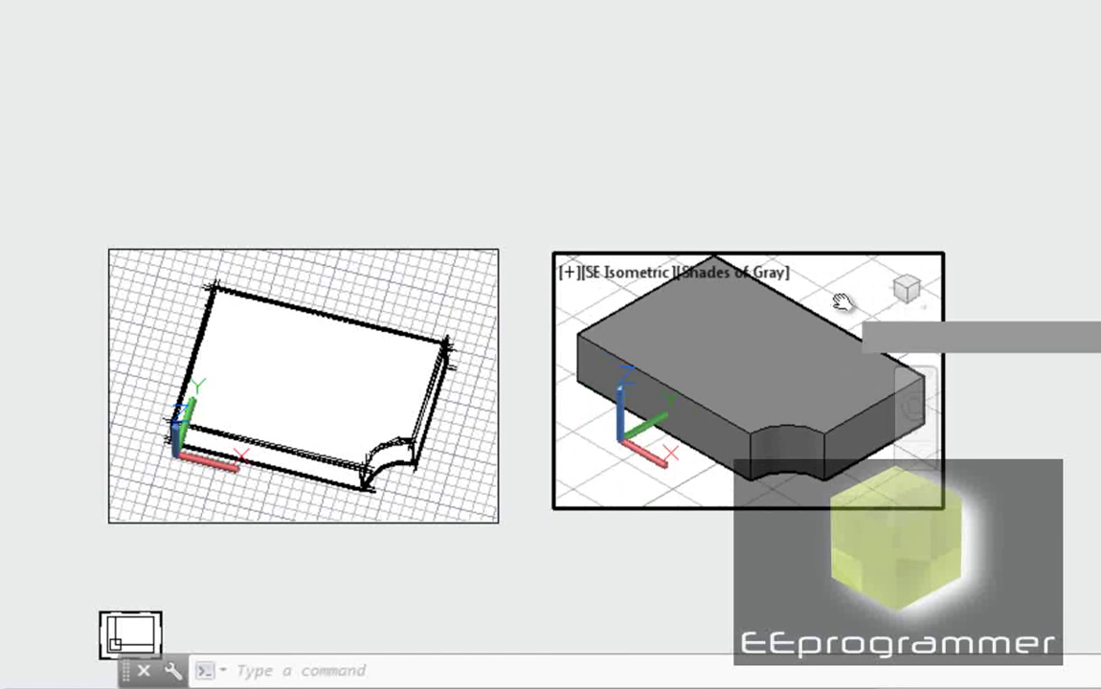
{"action": "key", "text": "Escape"}
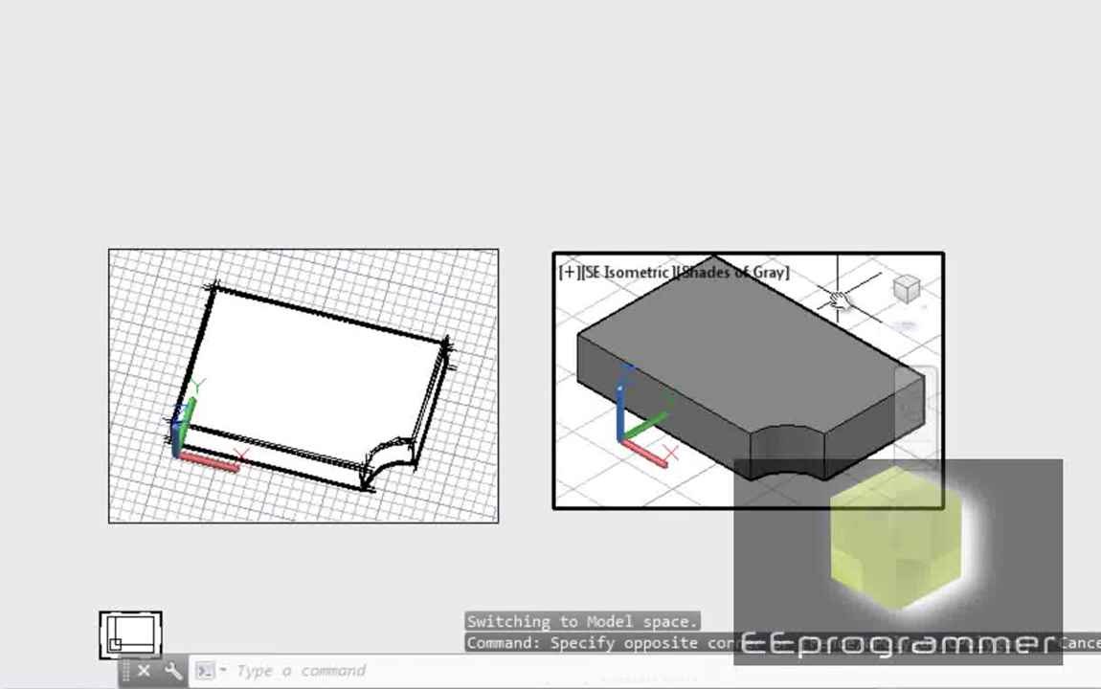
{"action": "mouse_move", "coordinate": [835, 301]}
{"action": "middle_mouse_down", "text": "shift"}
{"action": "mouse_move", "coordinate": [965, 270]}
{"action": "mouse_move", "coordinate": [988, 310]}
{"action": "mouse_move", "coordinate": [907, 344]}
{"action": "mouse_move", "coordinate": [911, 322]}
{"action": "middle_mouse_up", "text": "shift"}
{"action": "key", "text": "Escape"}
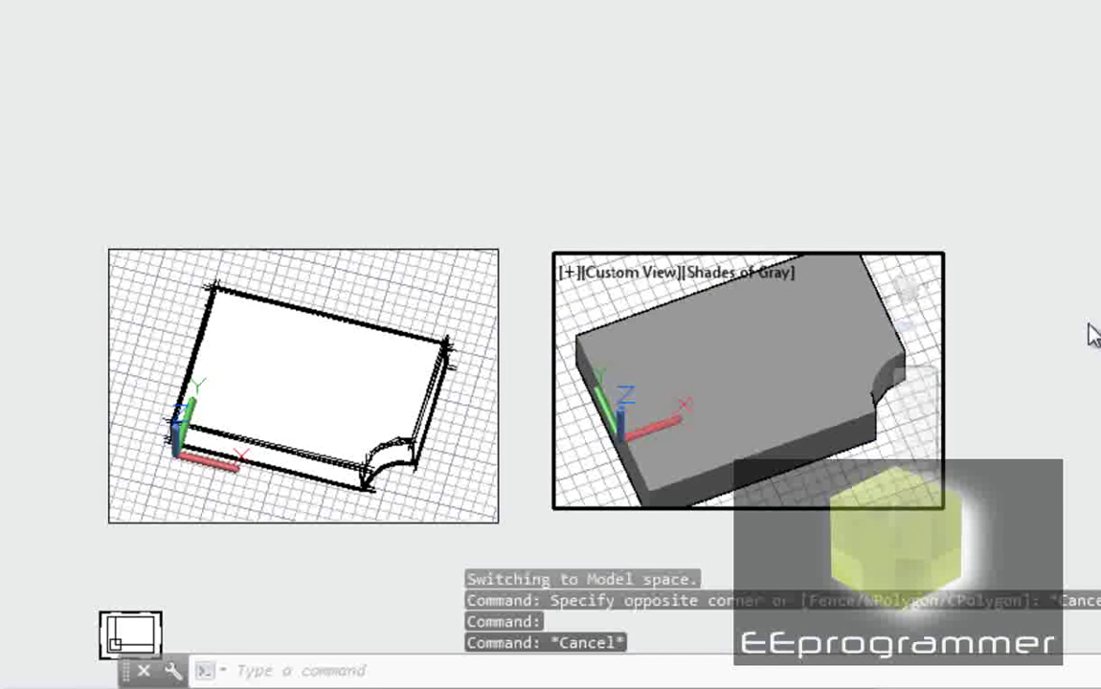
{"action": "double_click", "coordinate": [1085, 320]}
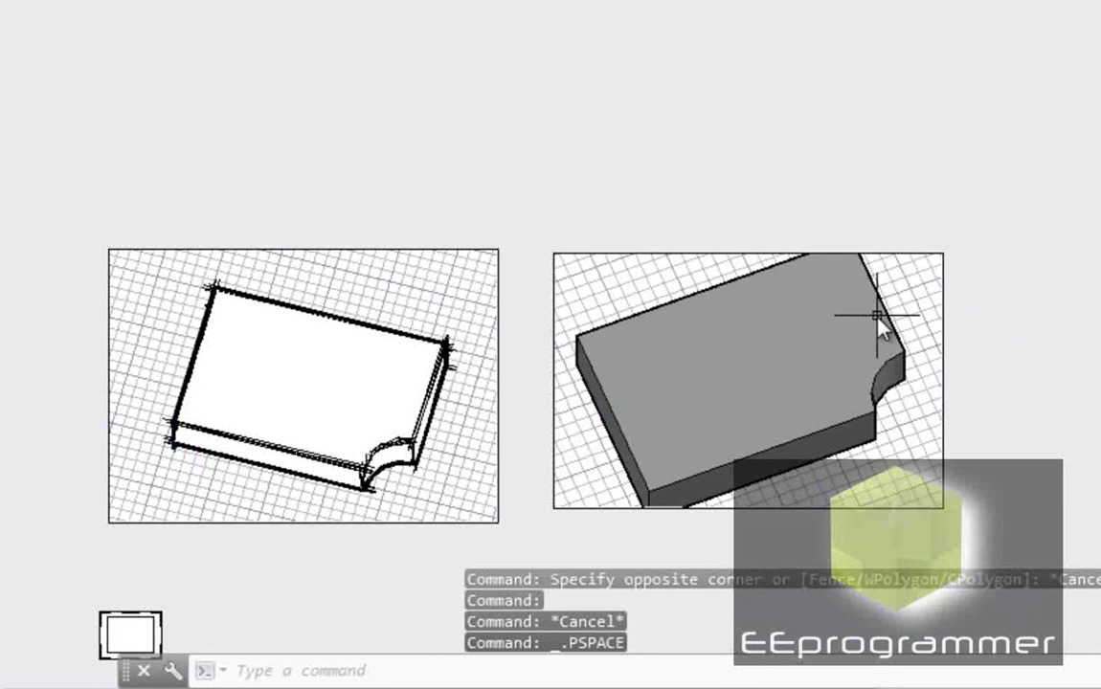
{"action": "double_click", "coordinate": [909, 309]}
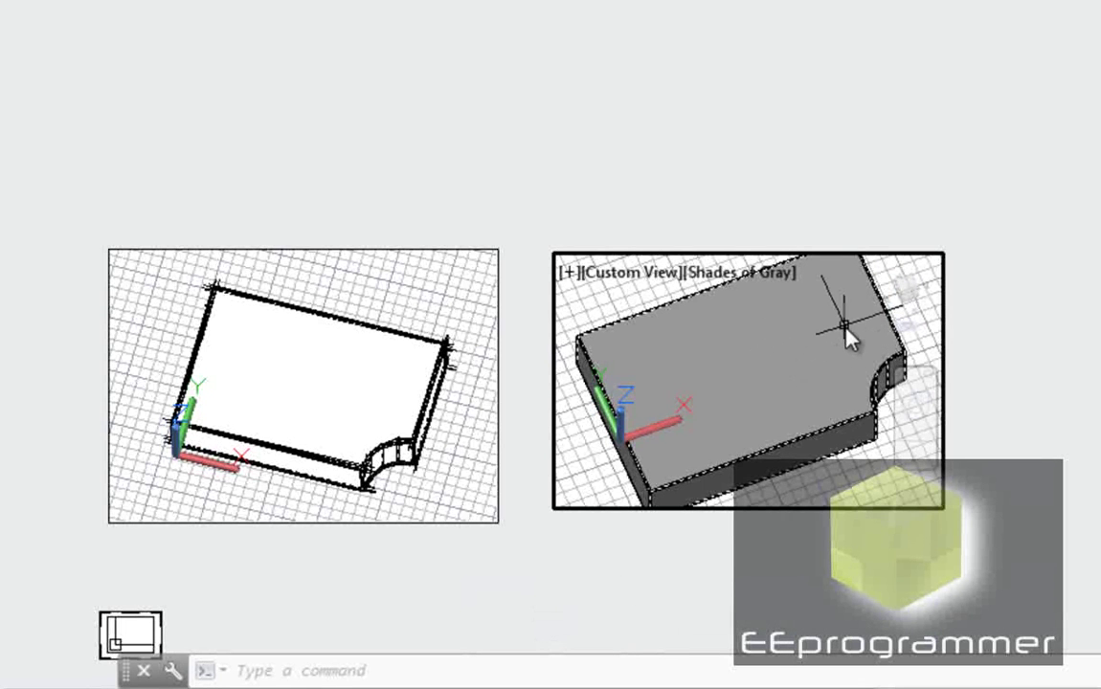
{"action": "mouse_move", "coordinate": [845, 328]}
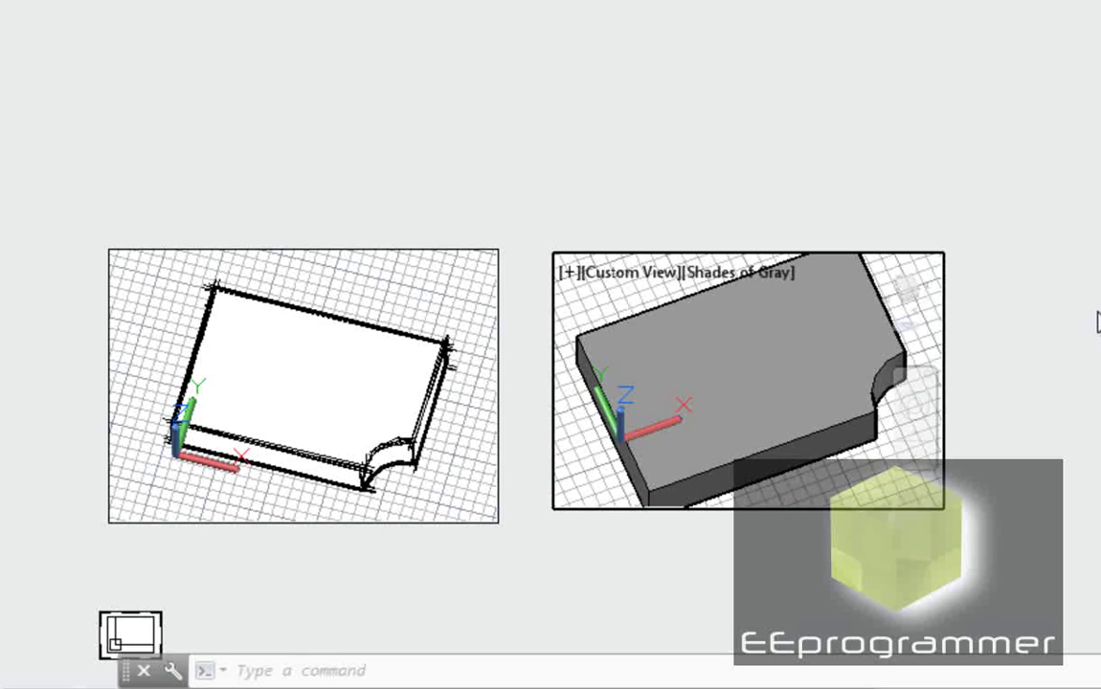
Window-select the Sketchy and Shades of Gray viewports and move them up with M.
{"action": "double_click", "coordinate": [1087, 314]}
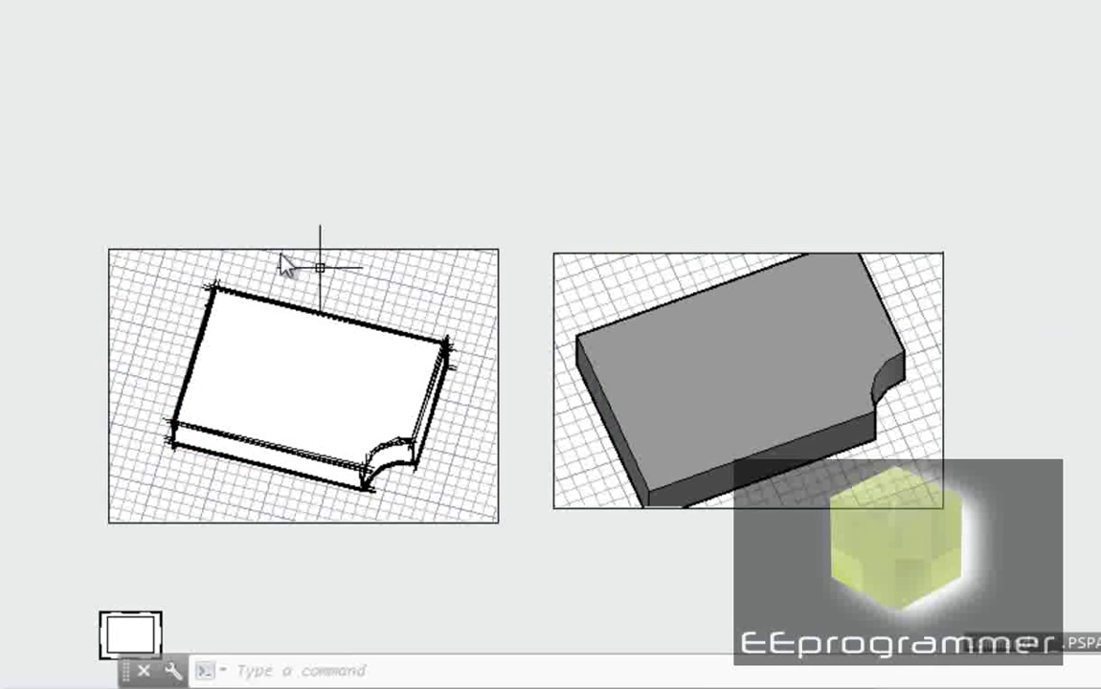
{"action": "left_click", "coordinate": [42, 179]}
{"action": "left_click", "coordinate": [1053, 548]}
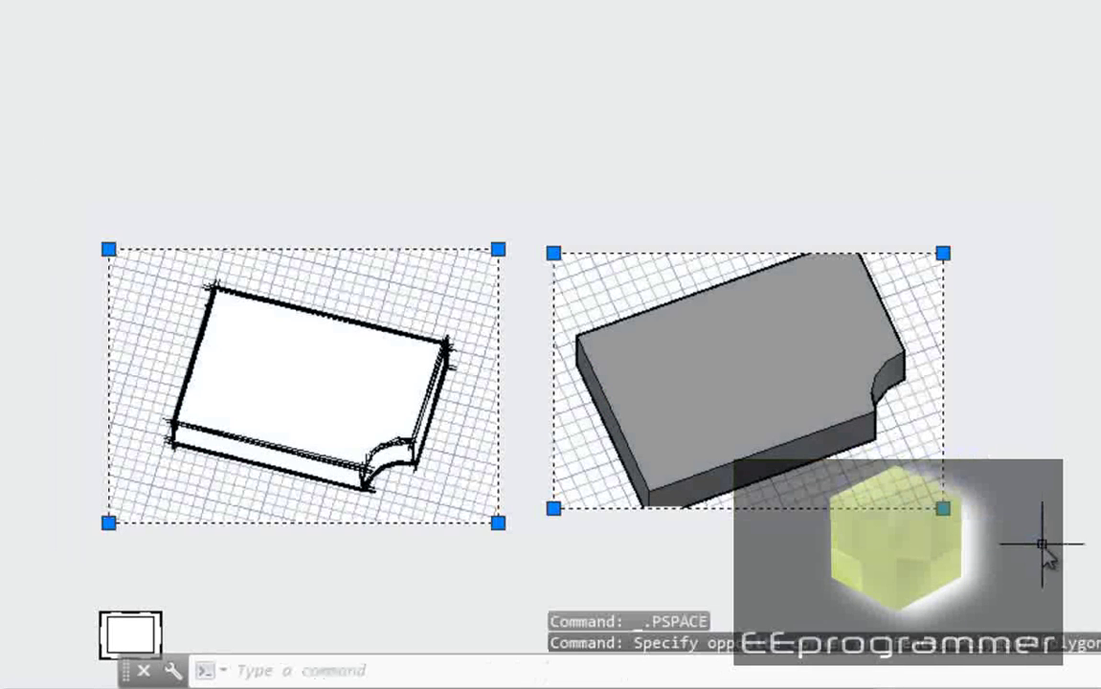
{"action": "type", "text": "m"}
{"action": "key", "text": "Return"}
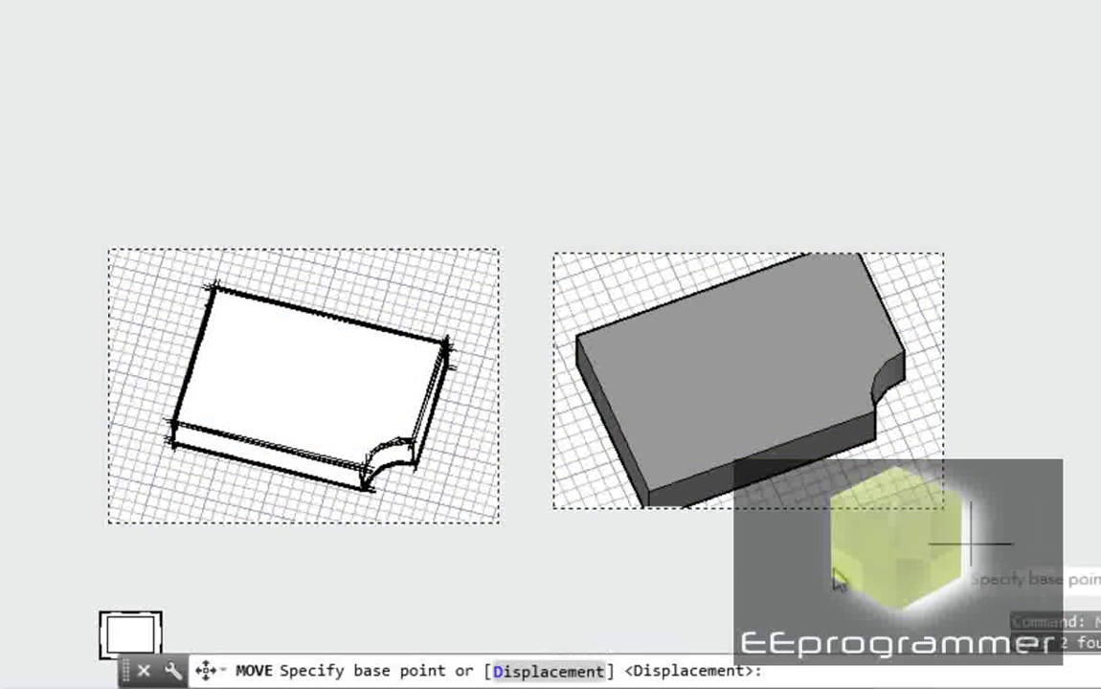
{"action": "left_click", "coordinate": [574, 294]}
{"action": "left_click", "coordinate": [659, 140]}
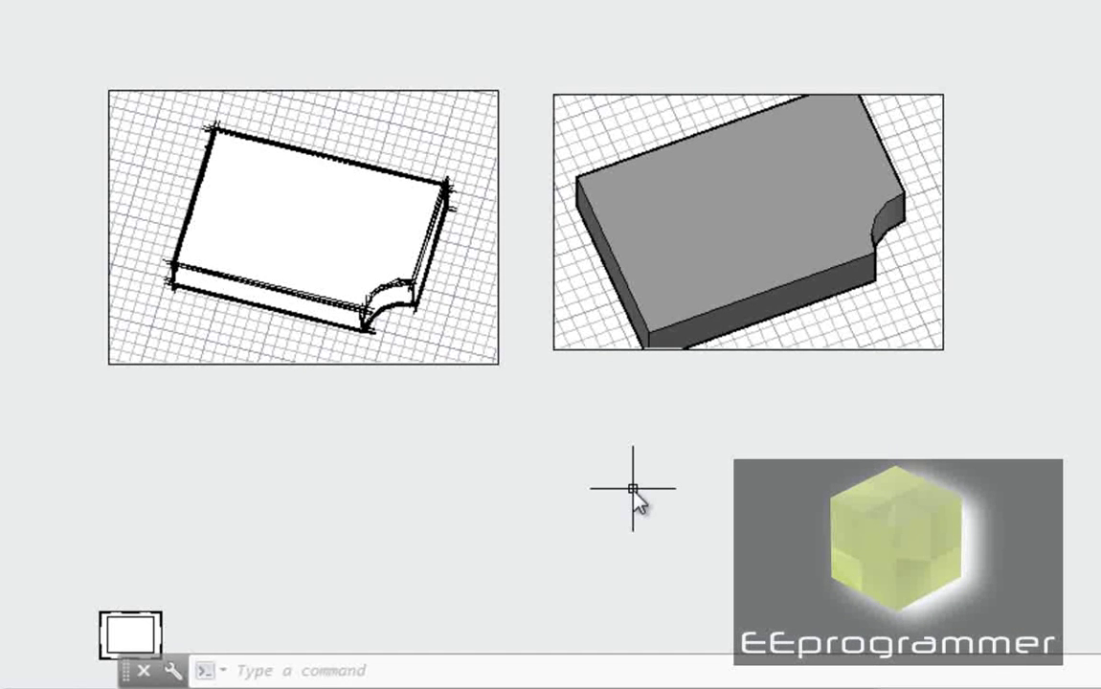
Set up a Conceptual viewport with the Current view and place its first corner below the others.
{"action": "type", "text": "vport"}
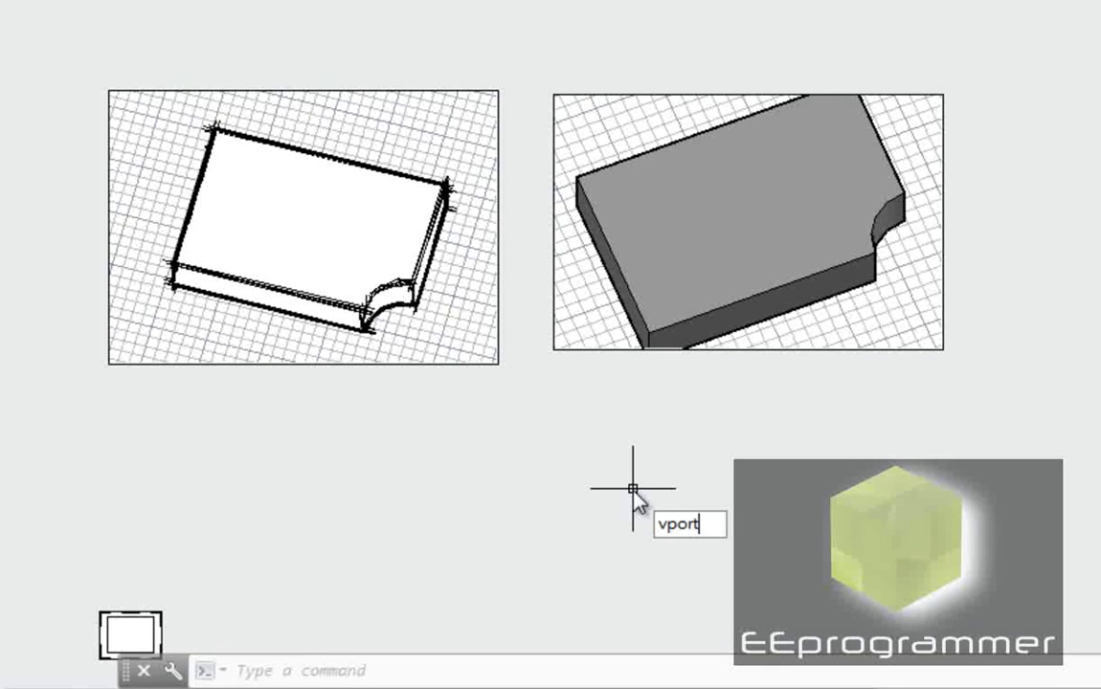
{"action": "key", "text": "Return"}
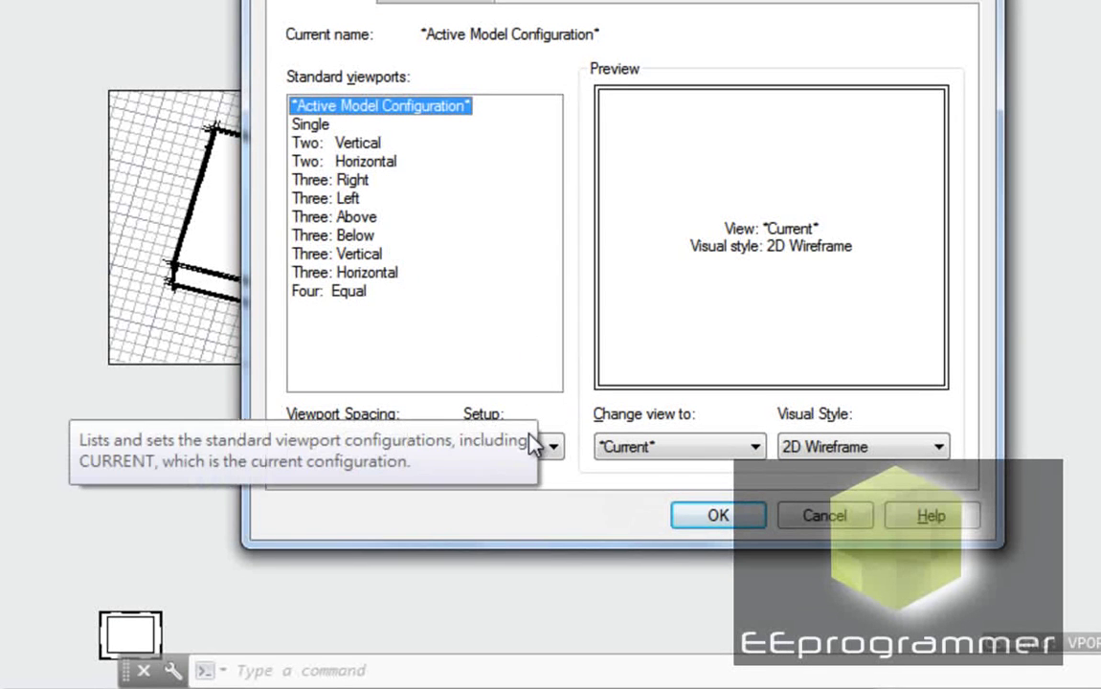
{"action": "left_click", "coordinate": [696, 457]}
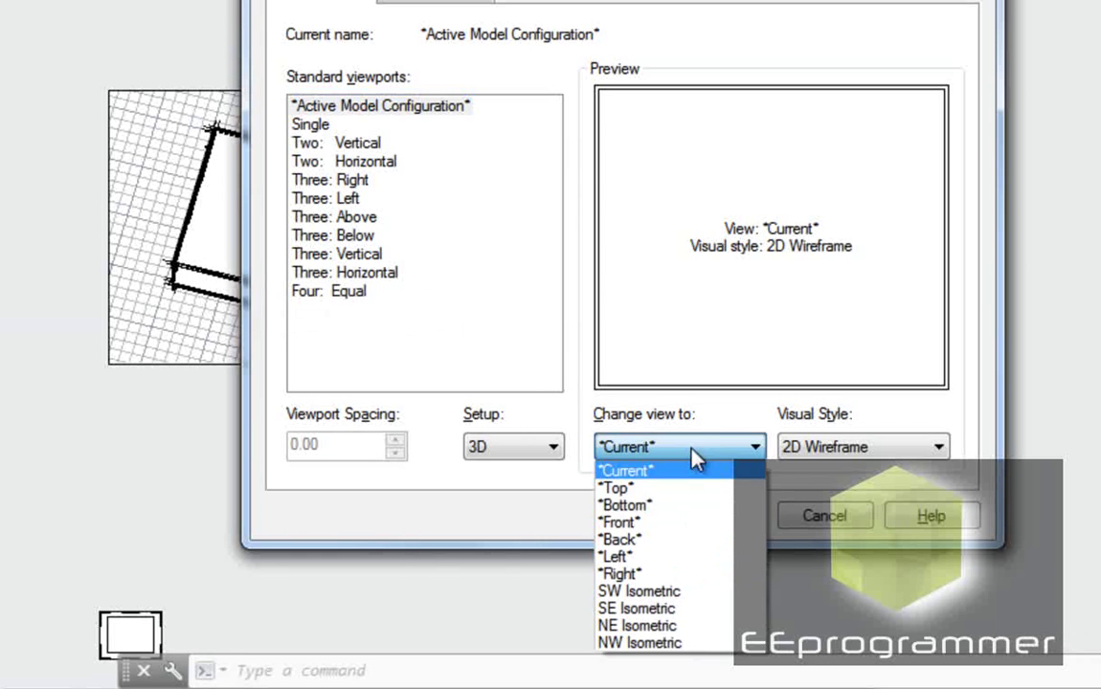
{"action": "left_click", "coordinate": [792, 450]}
{"action": "left_click", "coordinate": [792, 450]}
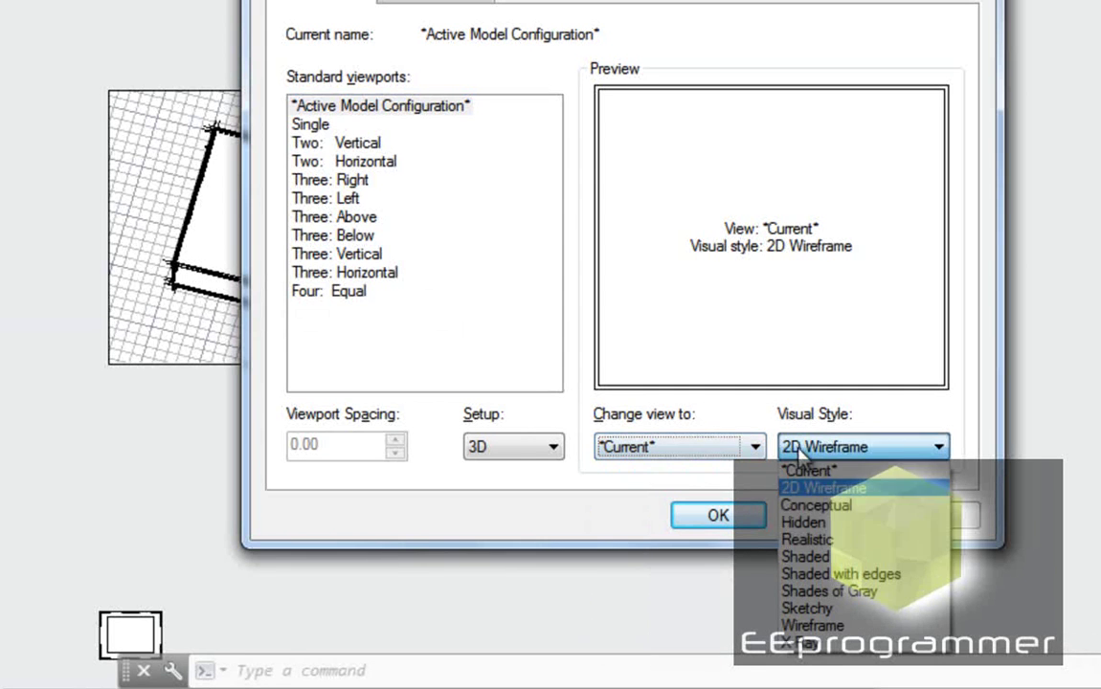
{"action": "left_click", "coordinate": [847, 505]}
{"action": "left_click", "coordinate": [742, 517]}
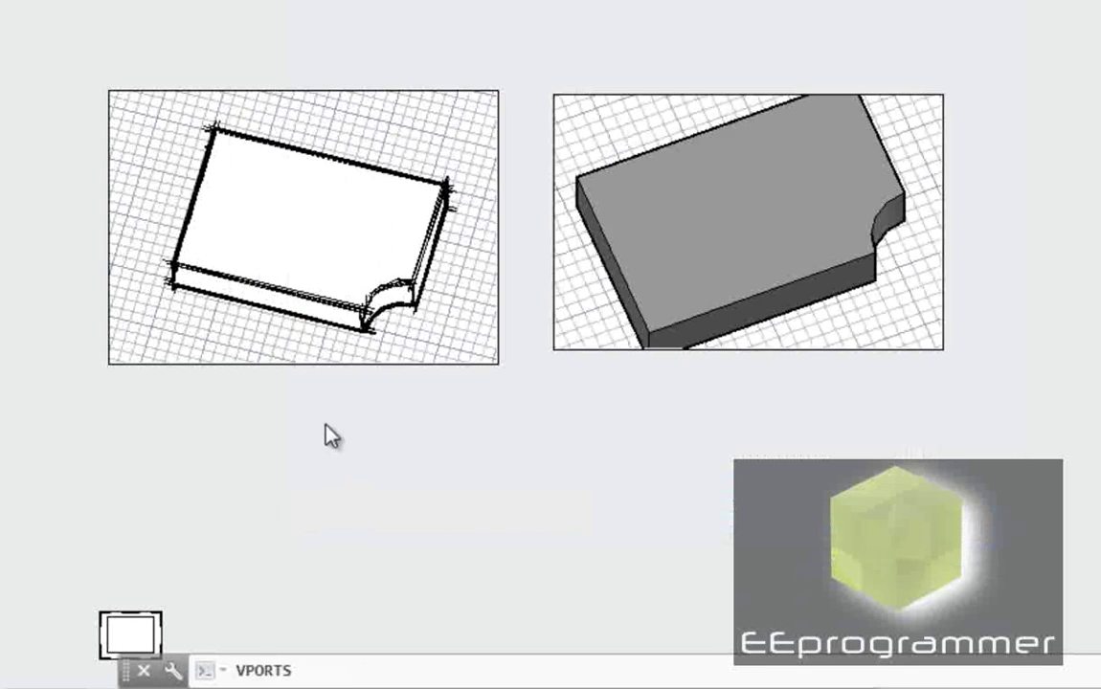
{"action": "left_click", "coordinate": [313, 412]}
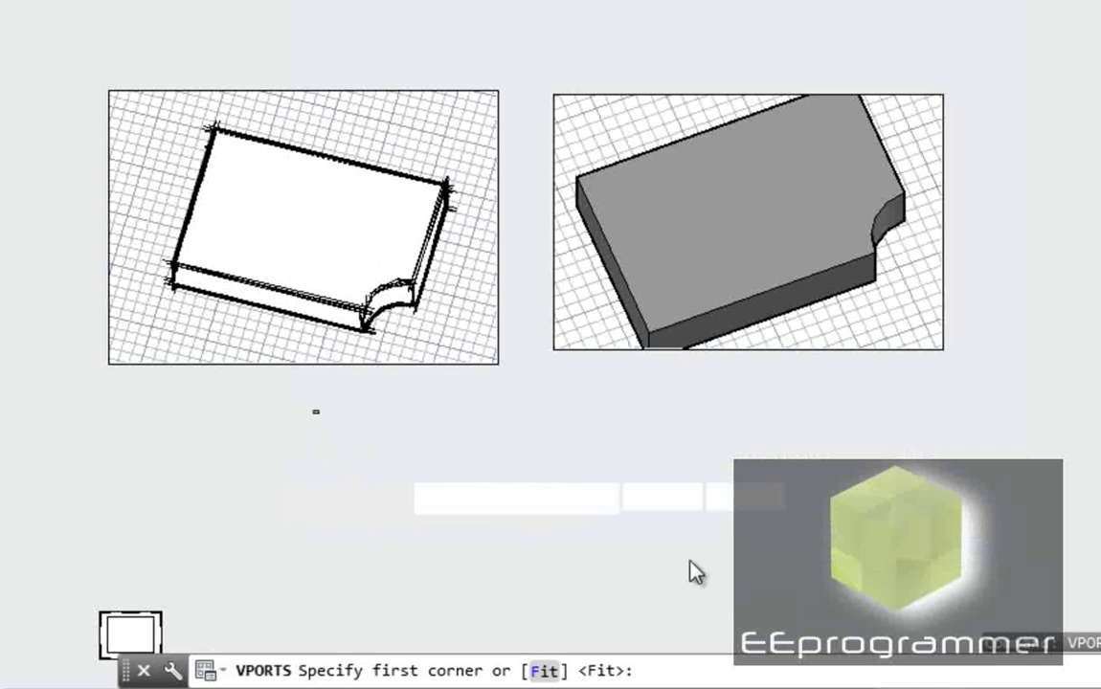
Finish the third viewport centred below the first two, showing the slab isometrically in Conceptual style.
{"action": "left_click", "coordinate": [773, 623]}
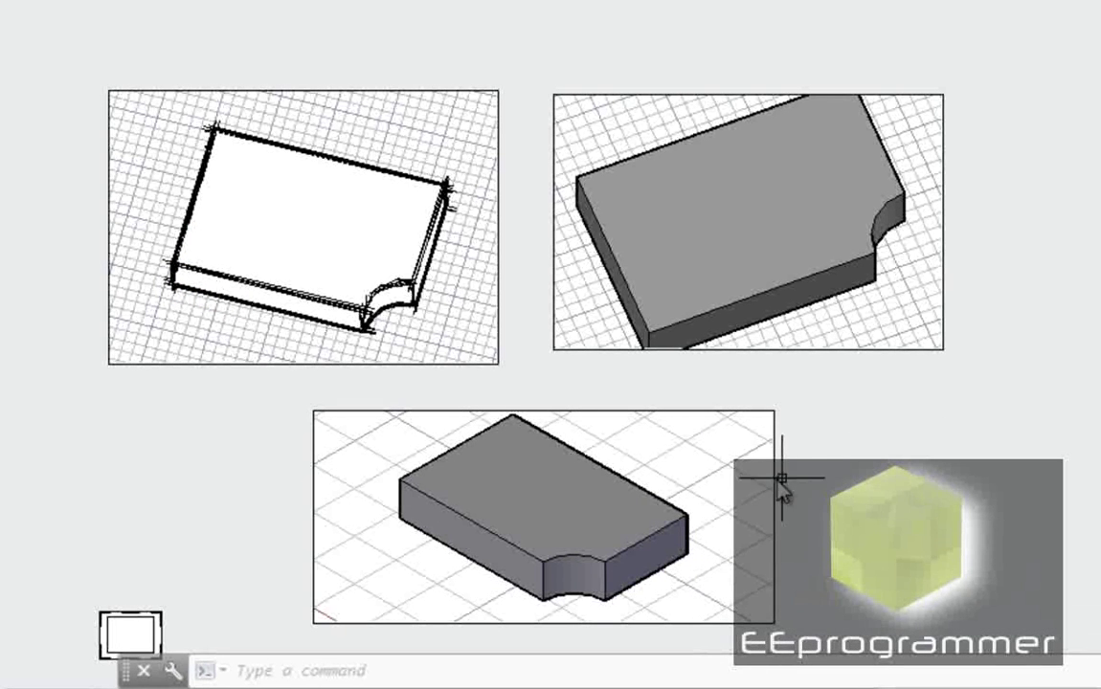
In the bottom Conceptual viewport, orbit the slab to a low angle showing its underside.
{"action": "double_click", "coordinate": [709, 476]}
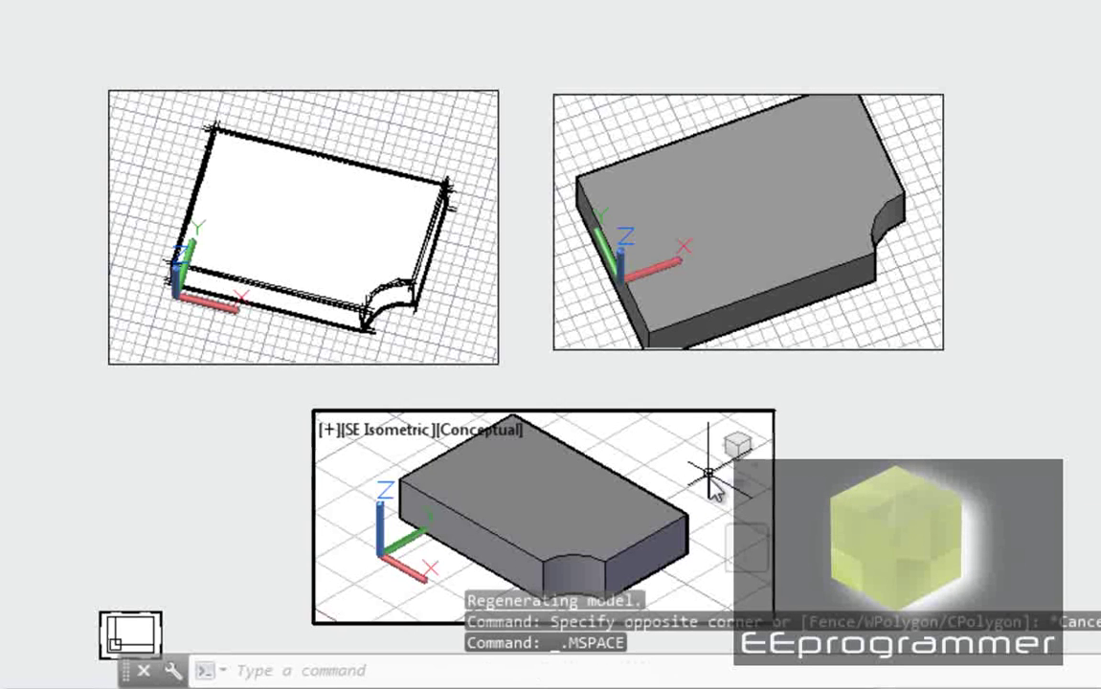
{"action": "middle_click_drag", "start_coordinate": [705, 508], "coordinate": [835, 456], "text": "shift"}
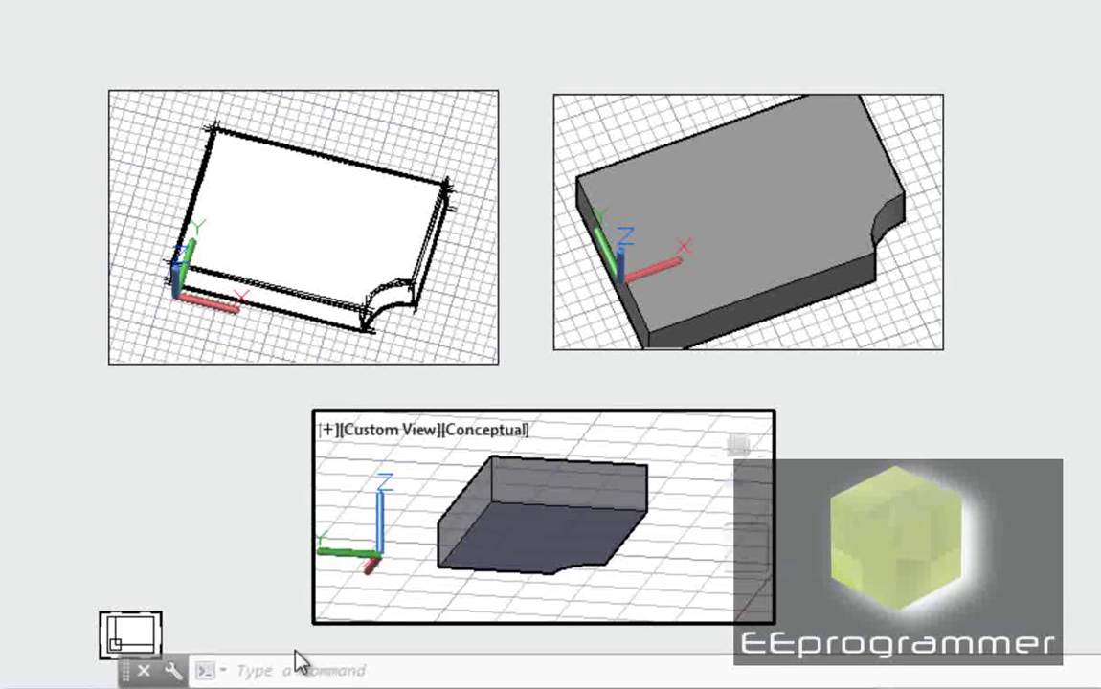
Exit the bottom viewport back to Layout1's paper space.
{"action": "double_click", "coordinate": [954, 479]}
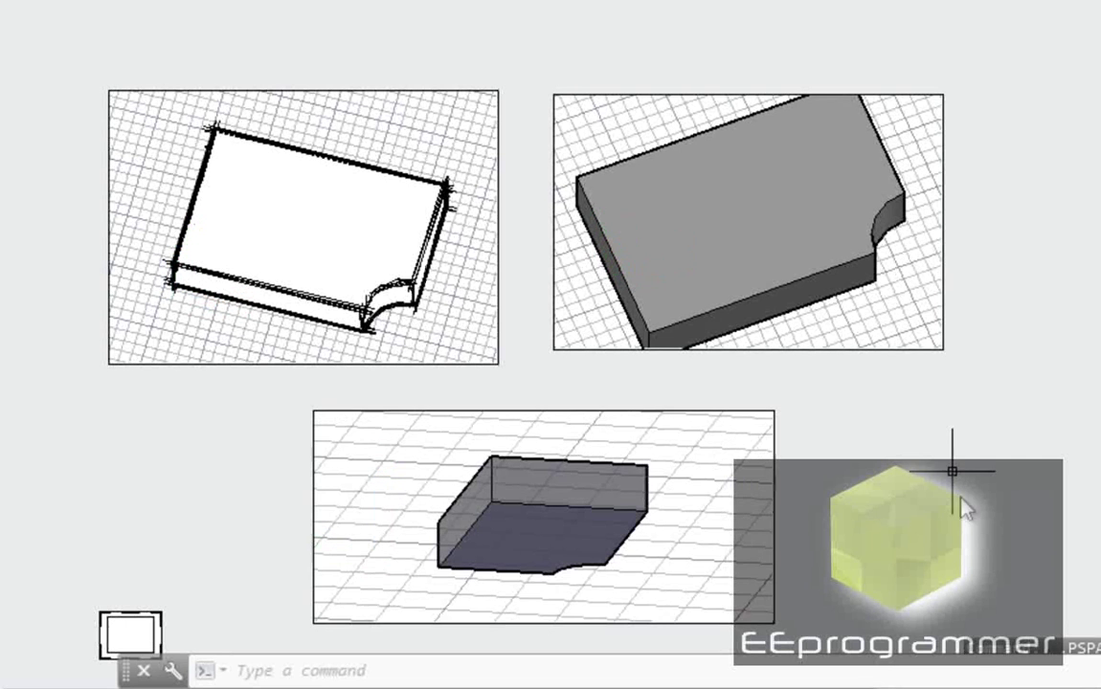